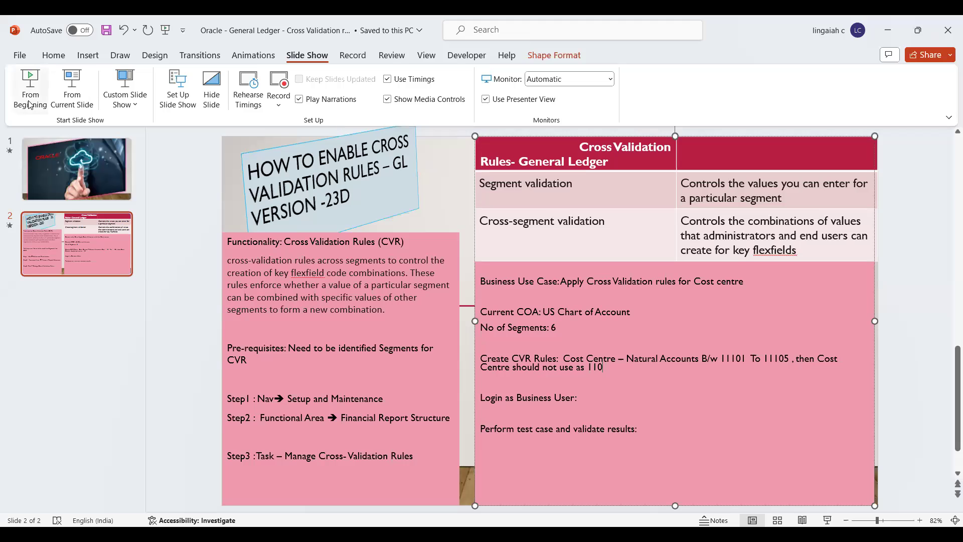
Run the slide show from the first slide through to the Cross Validation Rules slide.
{"action": "left_click", "coordinate": [29, 96]}
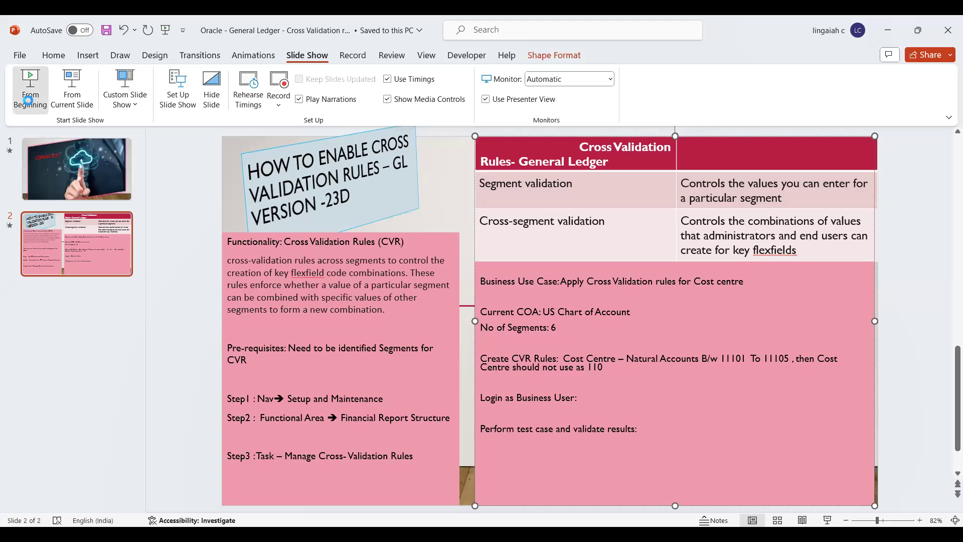
{"action": "key", "text": "Right"}
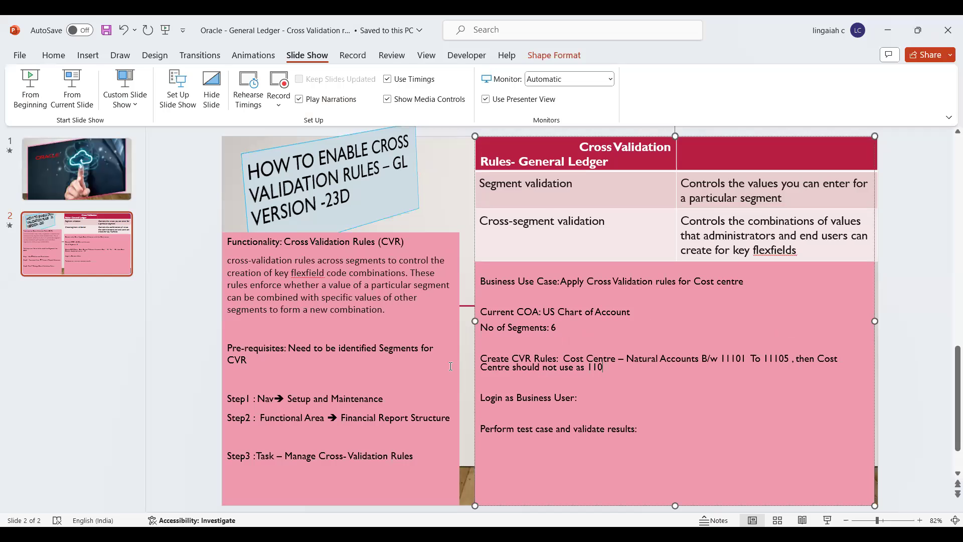
Return to Oracle Fusion and go to Setup and Maintenance from the FS avatar menu.
{"action": "key", "text": "alt+Tab"}
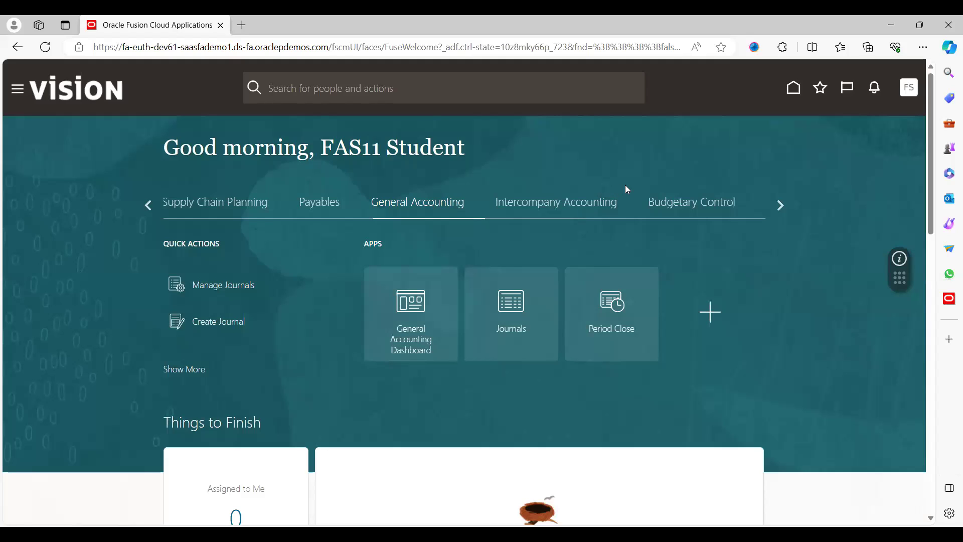
{"action": "left_click", "coordinate": [914, 95]}
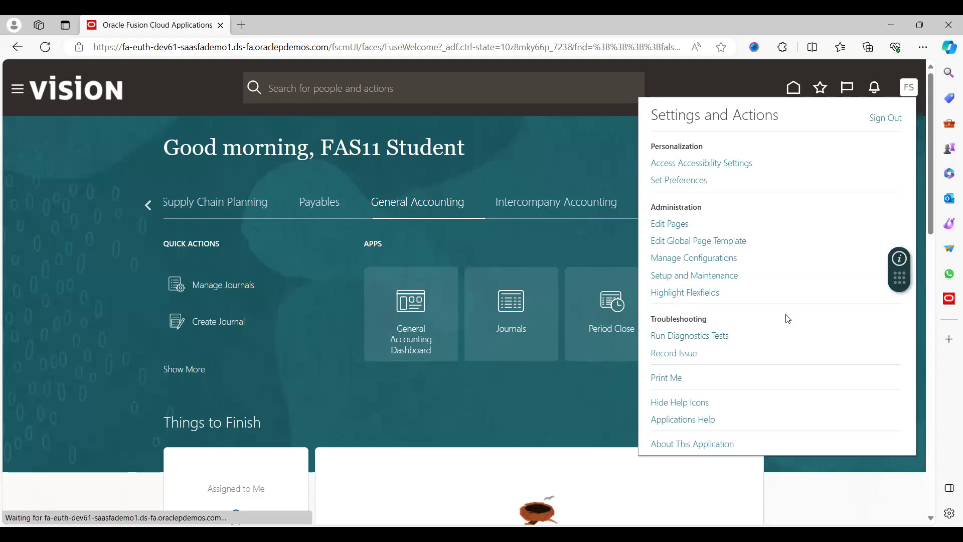
{"action": "left_click", "coordinate": [705, 276]}
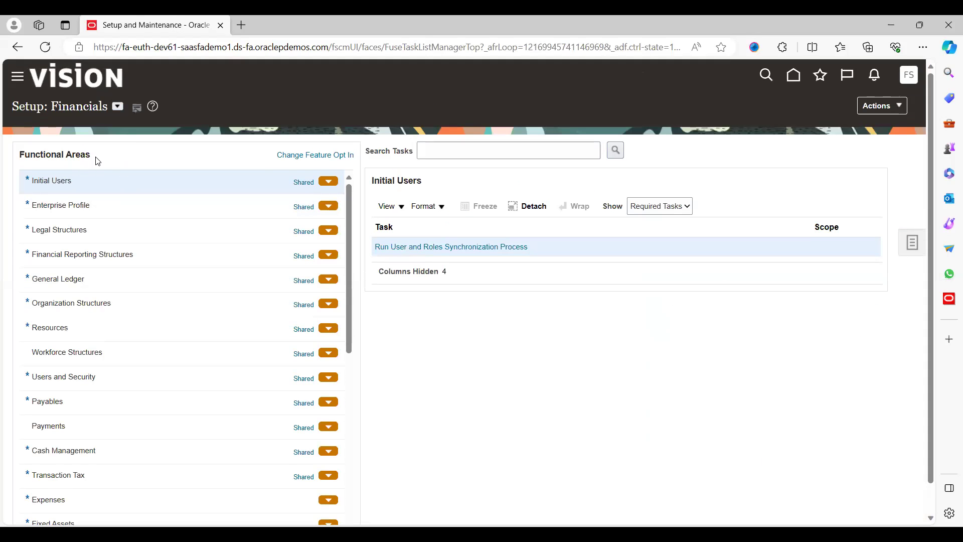
Under Financial Reporting Structures, show All Tasks and open Manage Cross-Validation Rules.
{"action": "left_click", "coordinate": [103, 257]}
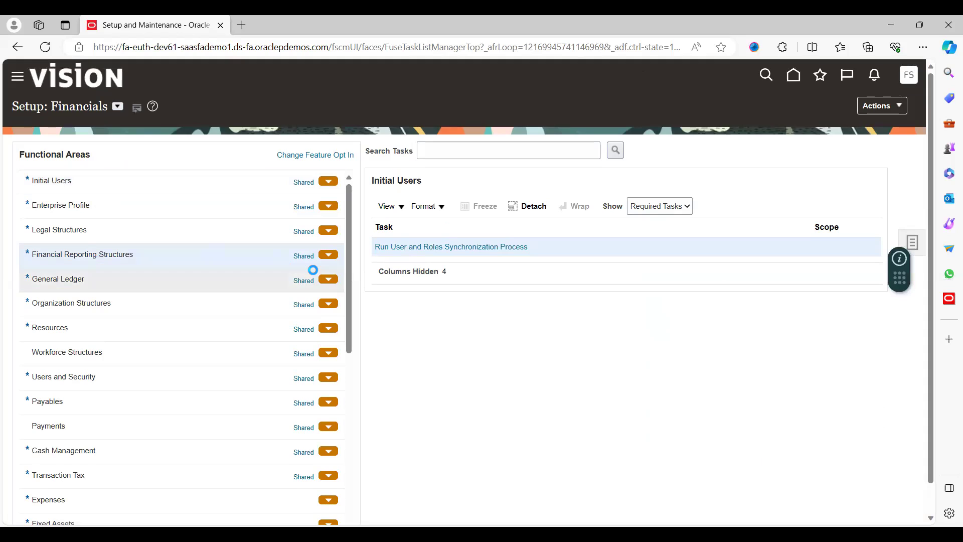
{"action": "left_click", "coordinate": [656, 213]}
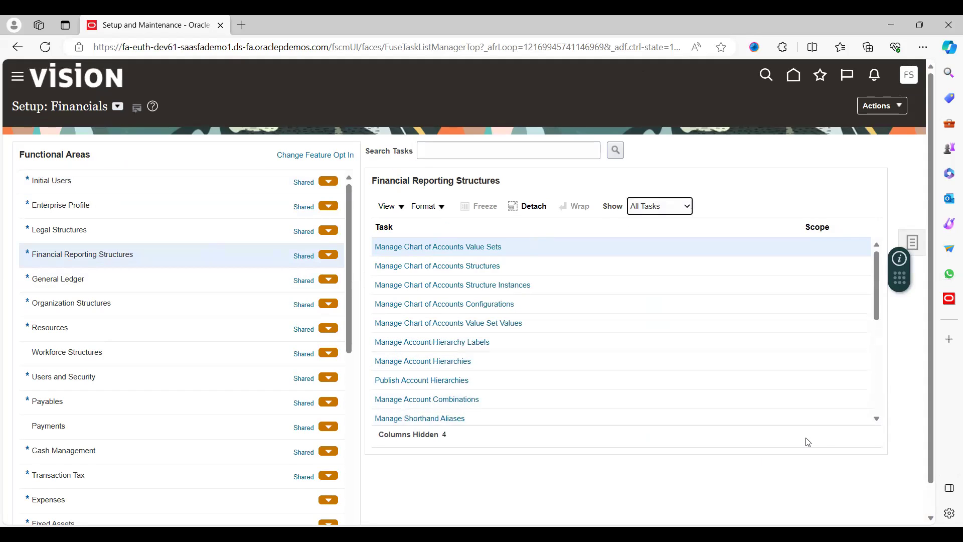
{"action": "left_click", "coordinate": [877, 420]}
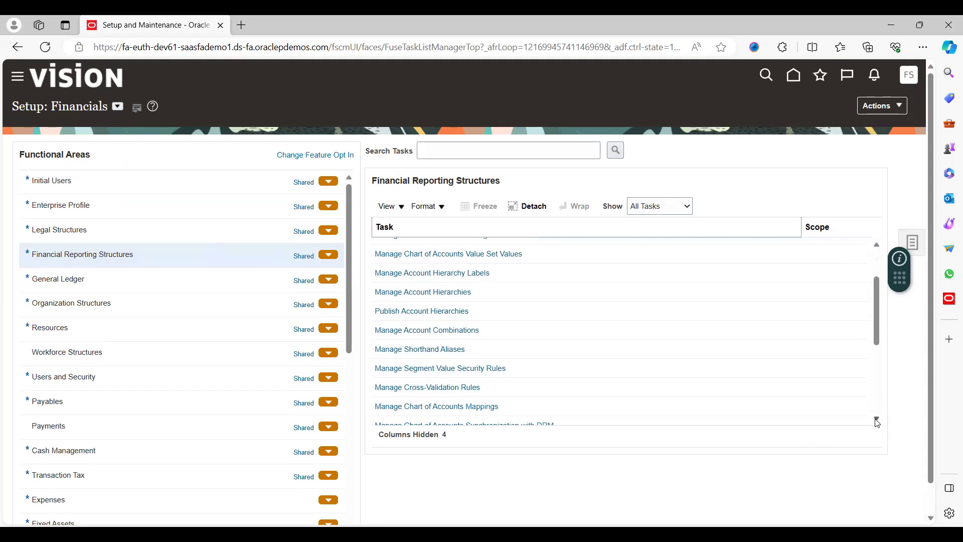
{"action": "left_click", "coordinate": [878, 419]}
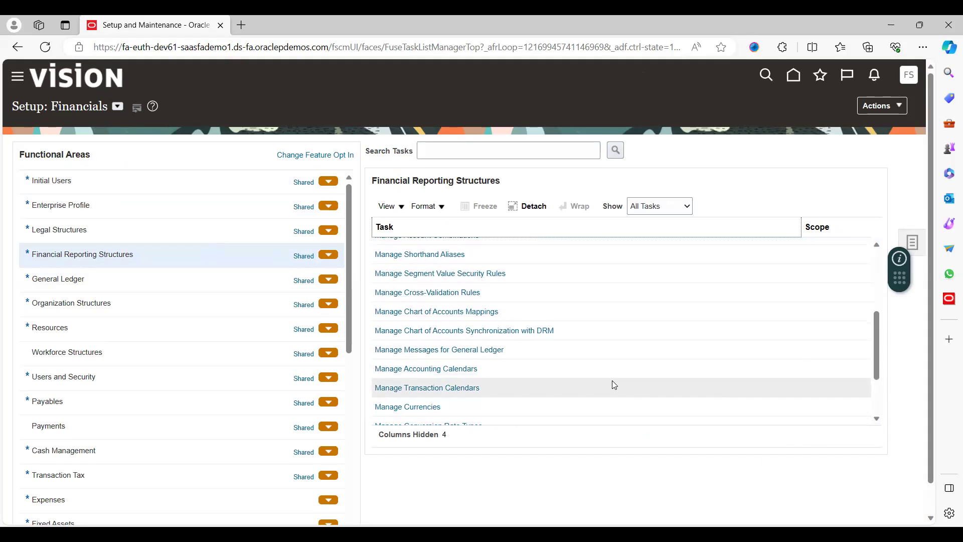
{"action": "left_click", "coordinate": [445, 293]}
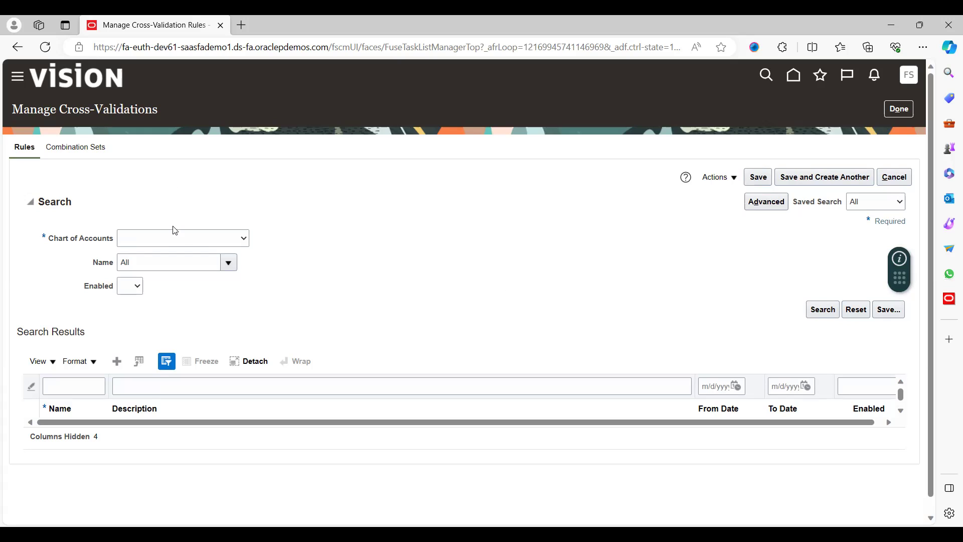
Search cross-validation rules for US Chart of Accounts and review the two existing rules.
{"action": "left_click", "coordinate": [194, 244]}
{"action": "left_click", "coordinate": [822, 311]}
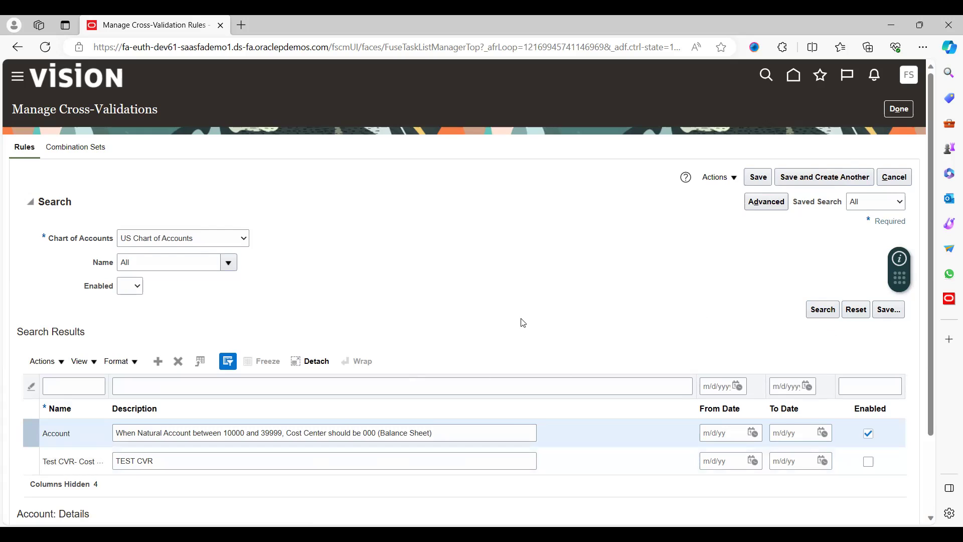
{"action": "scroll", "coordinate": [524, 323], "scroll_direction": "down", "scroll_amount": 2}
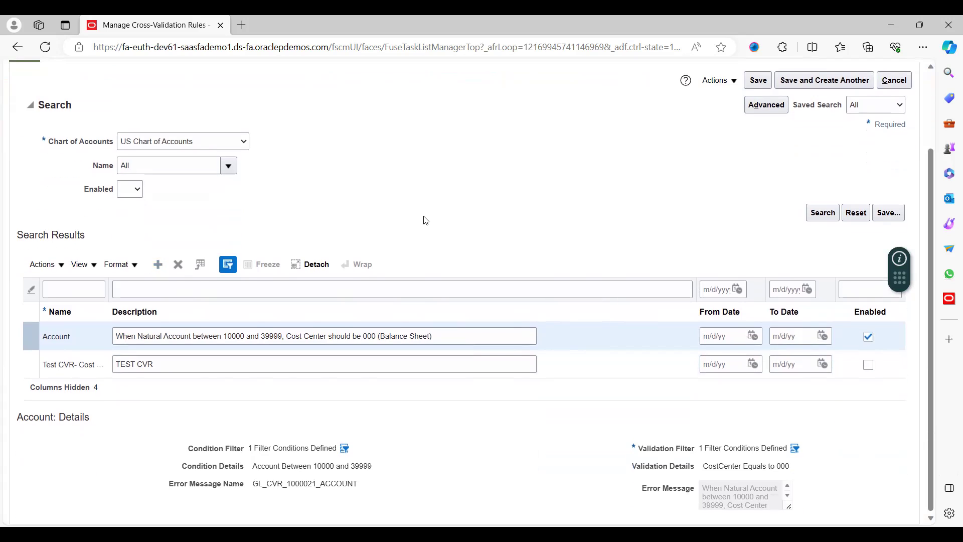
Insert a new cross-validation rule row and name it Cost Centre.
{"action": "left_click", "coordinate": [158, 270]}
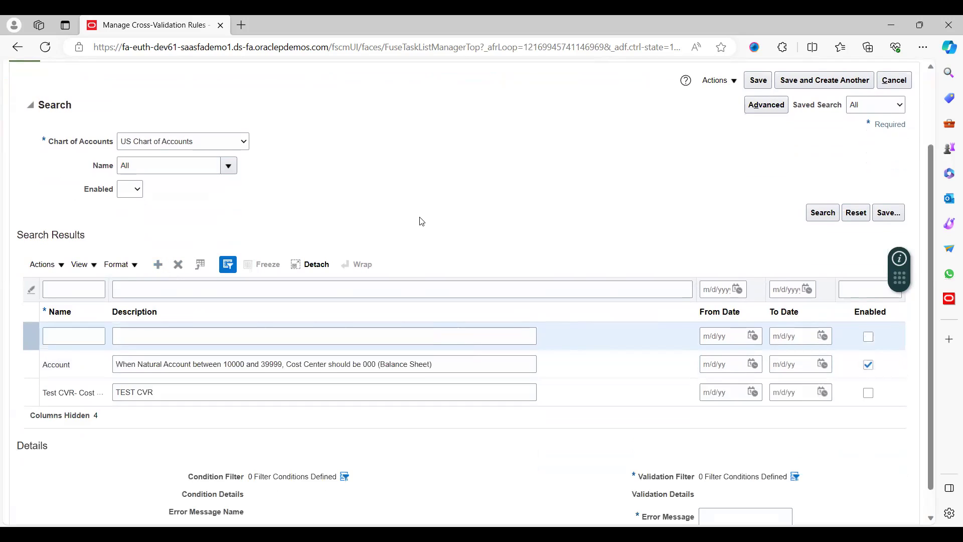
{"action": "left_click", "coordinate": [83, 331]}
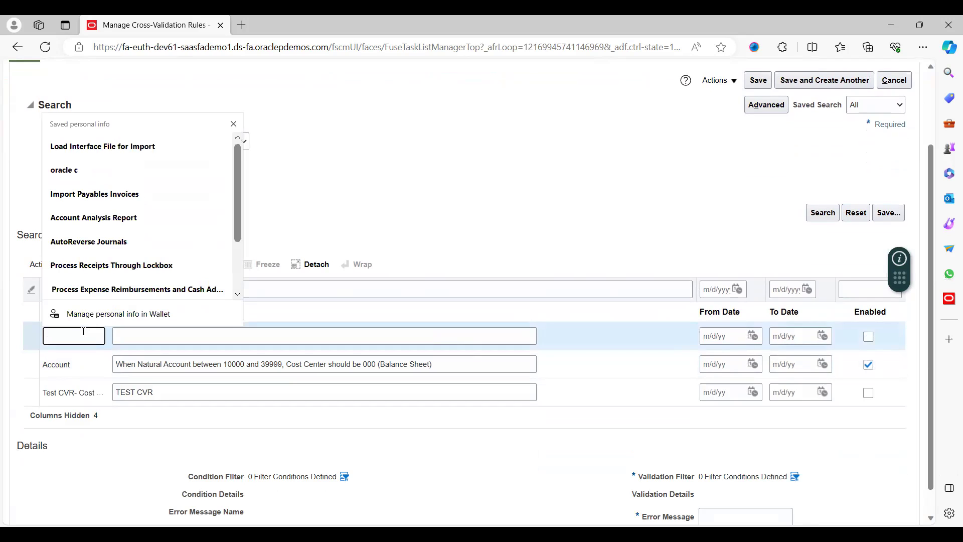
{"action": "type", "text": "Co"}
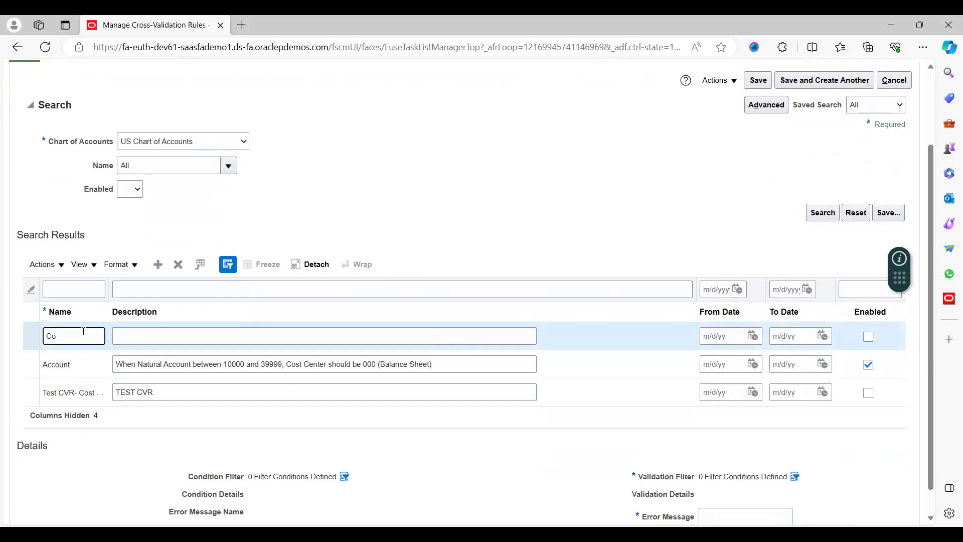
{"action": "type", "text": "st Cren"}
{"action": "key", "text": "BackSpace"}
{"action": "key", "text": "BackSpace"}
{"action": "key", "text": "BackSpace"}
{"action": "type", "text": "entre"}
{"action": "key", "text": "Tab"}
Describe the rule as barring cost center 110 for account 11105, and correct the name to Cost Center.
{"action": "type", "text": "Wh"}
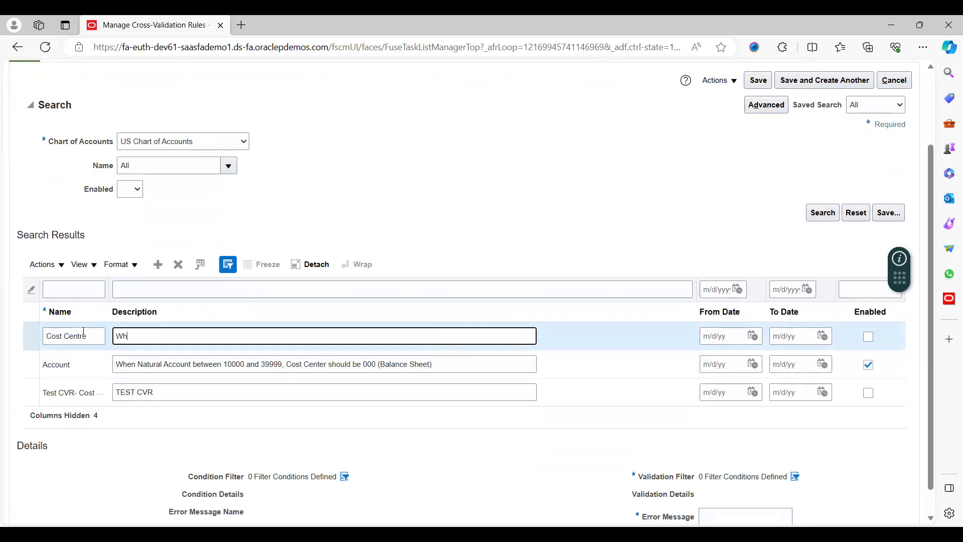
{"action": "type", "text": "en My natural Accounts Between 1110"}
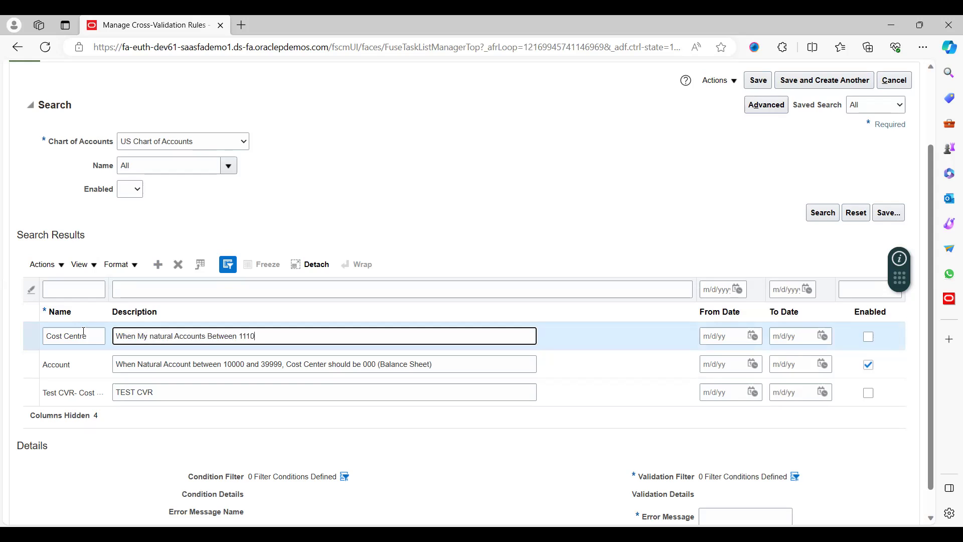
{"action": "type", "text": "5 yto 11105 , Co"}
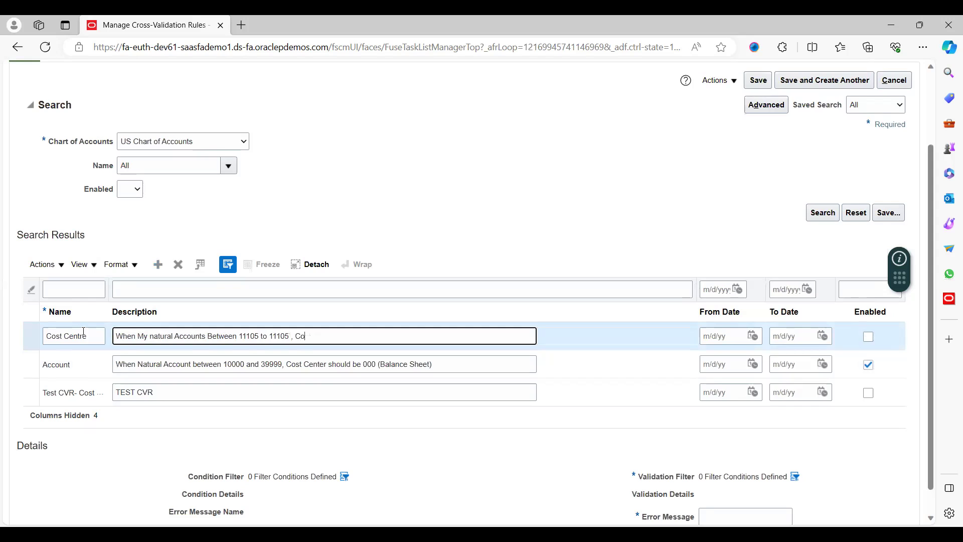
{"action": "type", "text": "st Cre"}
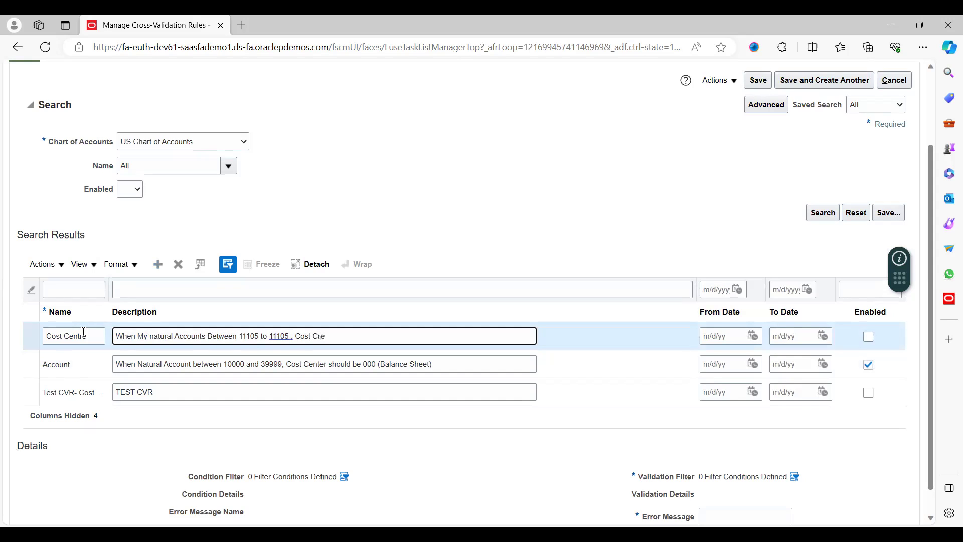
{"action": "type", "text": "ner"}
{"action": "key", "text": "BackSpace"}
{"action": "key", "text": "BackSpace"}
{"action": "key", "text": "BackSpace"}
{"action": "key", "text": "BackSpace"}
{"action": "key", "text": "BackSpace"}
{"action": "key", "text": "BackSpace"}
{"action": "type", "text": "enter Should not be user"}
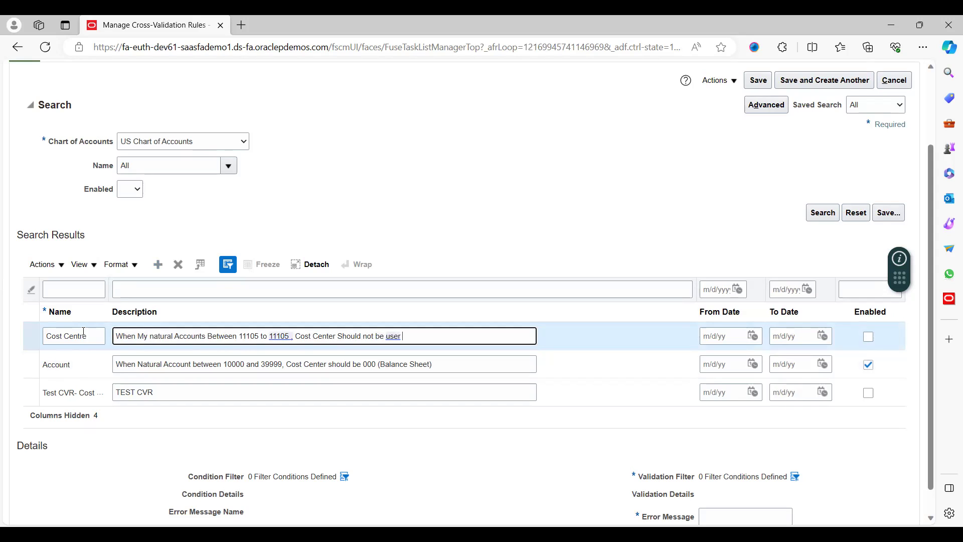
{"action": "key", "text": "BackSpace"}
{"action": "key", "text": "BackSpace"}
{"action": "type", "text": "e 110"}
{"action": "left_click", "coordinate": [95, 338]}
{"action": "key", "text": "BackSpace"}
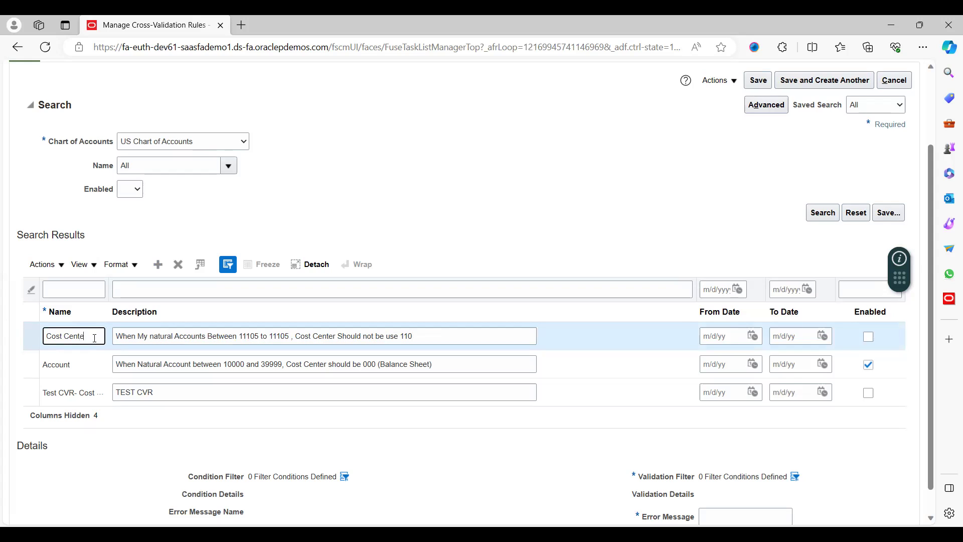
{"action": "type", "text": "r"}
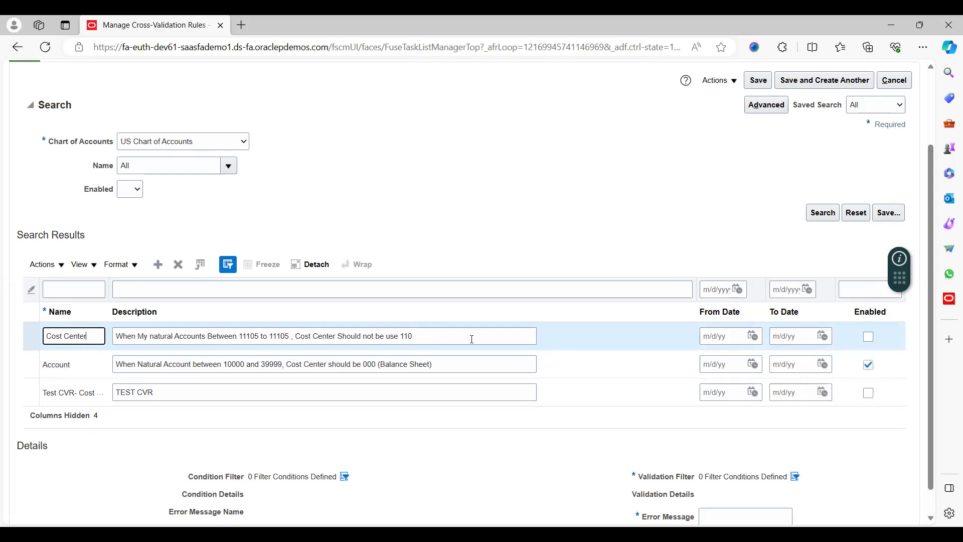
{"action": "left_click", "coordinate": [554, 489]}
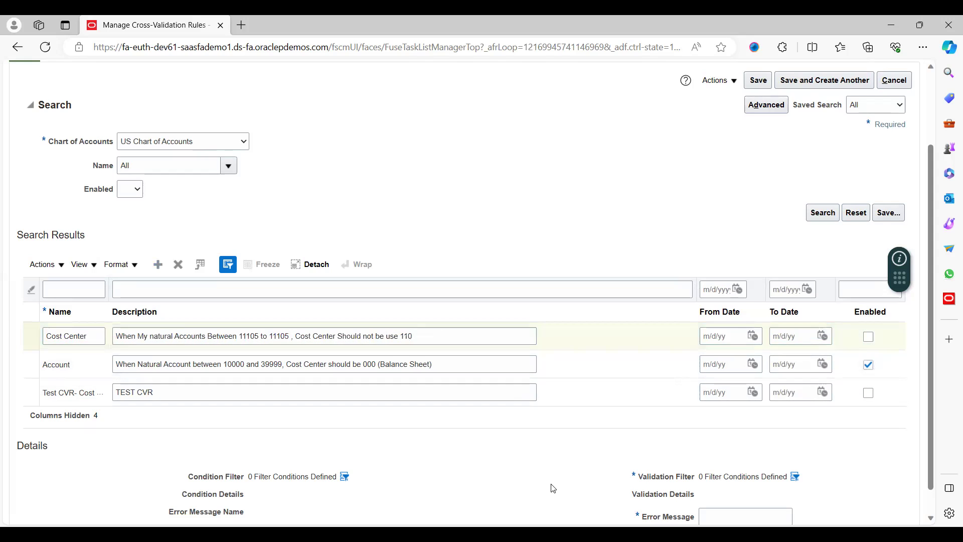
Add an Account condition filter using Between with the range 11101 to 11105.
{"action": "scroll", "coordinate": [554, 488], "scroll_direction": "down", "scroll_amount": 1}
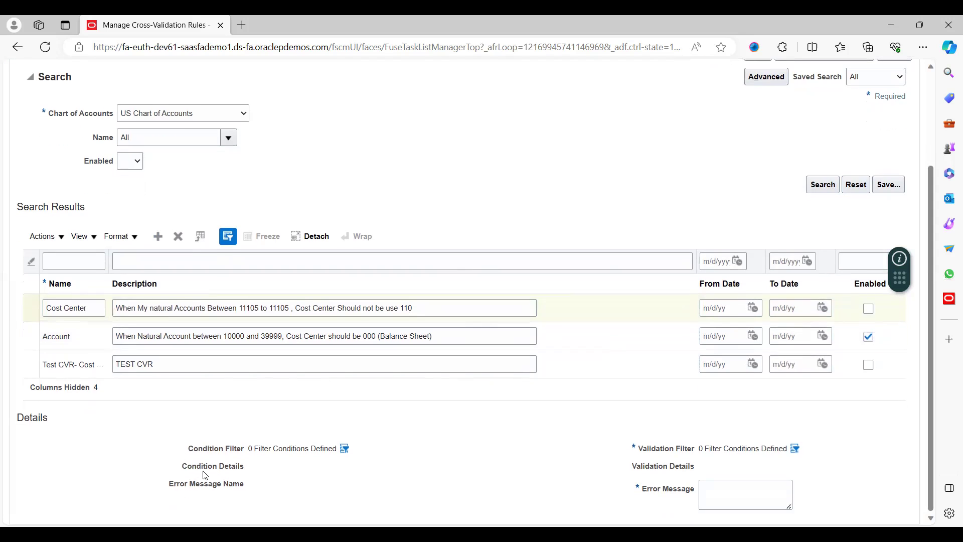
{"action": "left_click", "coordinate": [344, 450]}
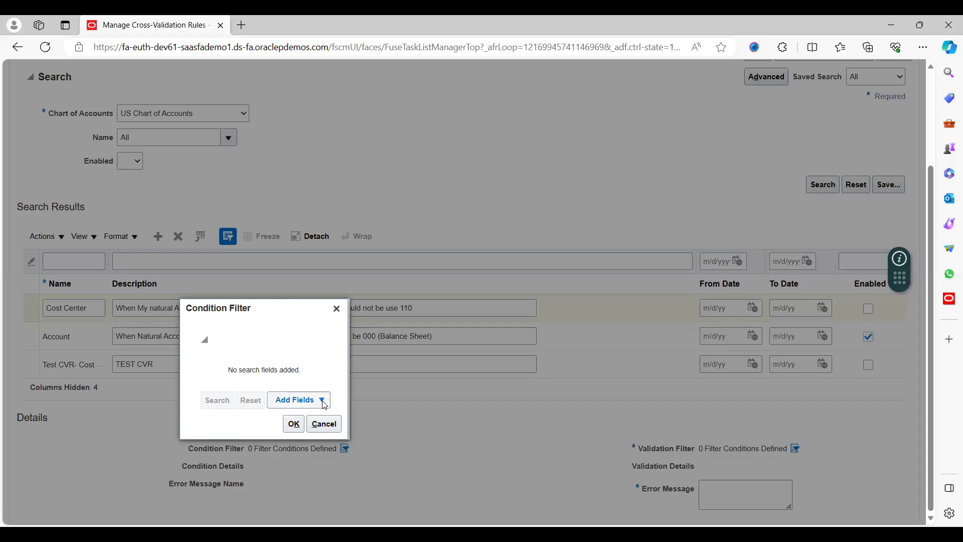
{"action": "left_click", "coordinate": [323, 405]}
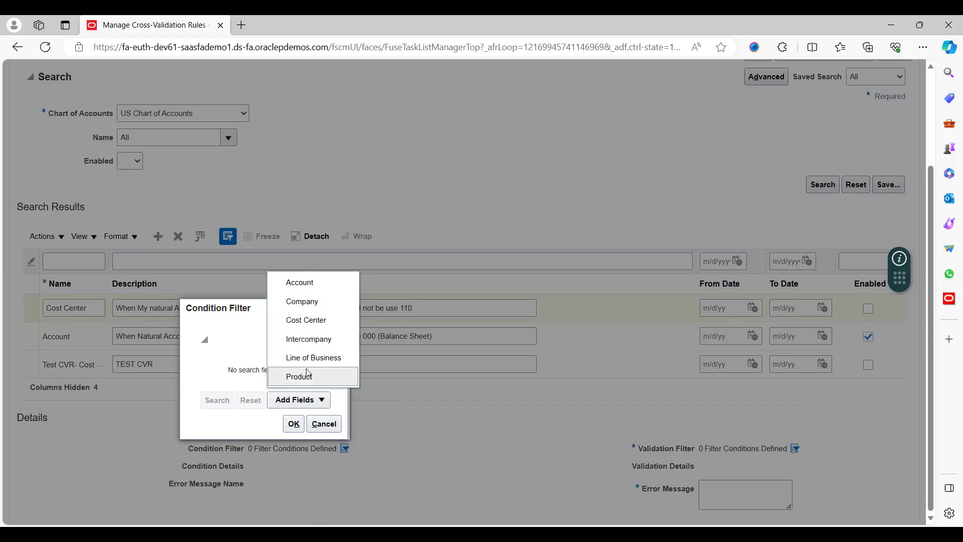
{"action": "left_click", "coordinate": [305, 282]}
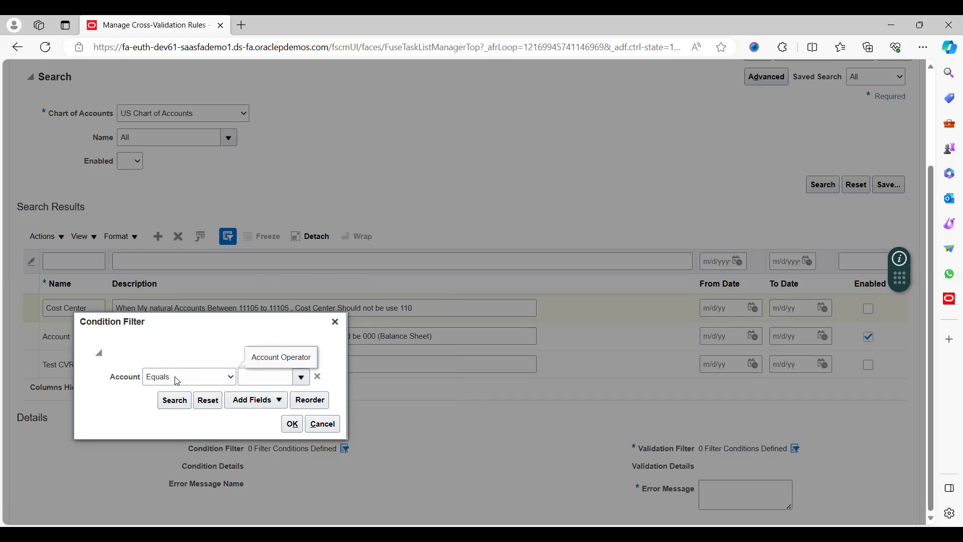
{"action": "left_click", "coordinate": [176, 381]}
{"action": "left_click", "coordinate": [201, 358]}
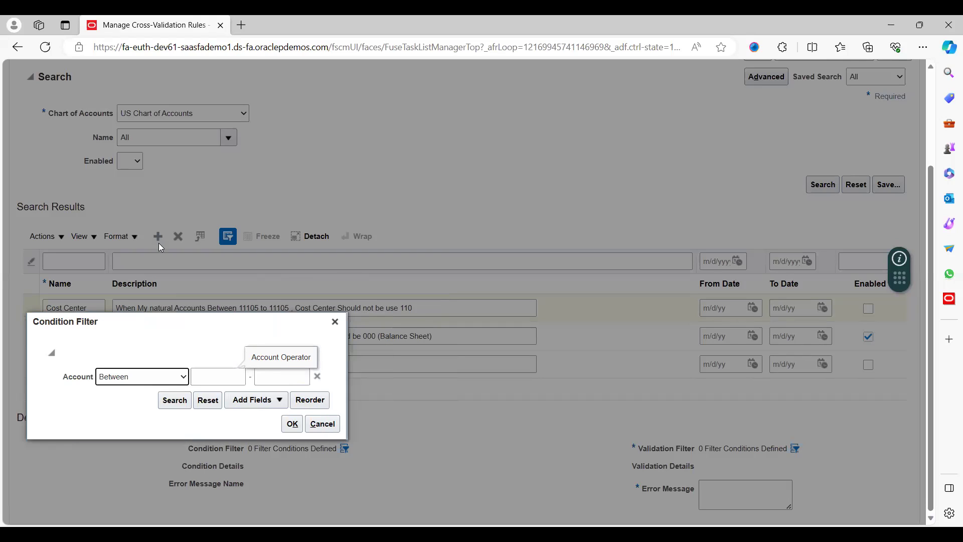
{"action": "left_click", "coordinate": [205, 376]}
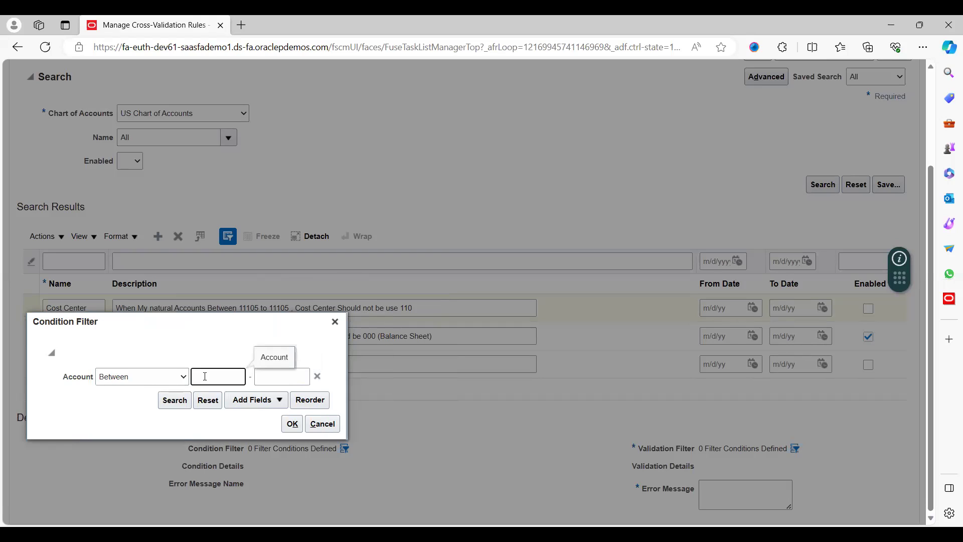
{"action": "type", "text": "11101"}
{"action": "key", "text": "Tab"}
{"action": "type", "text": "110"}
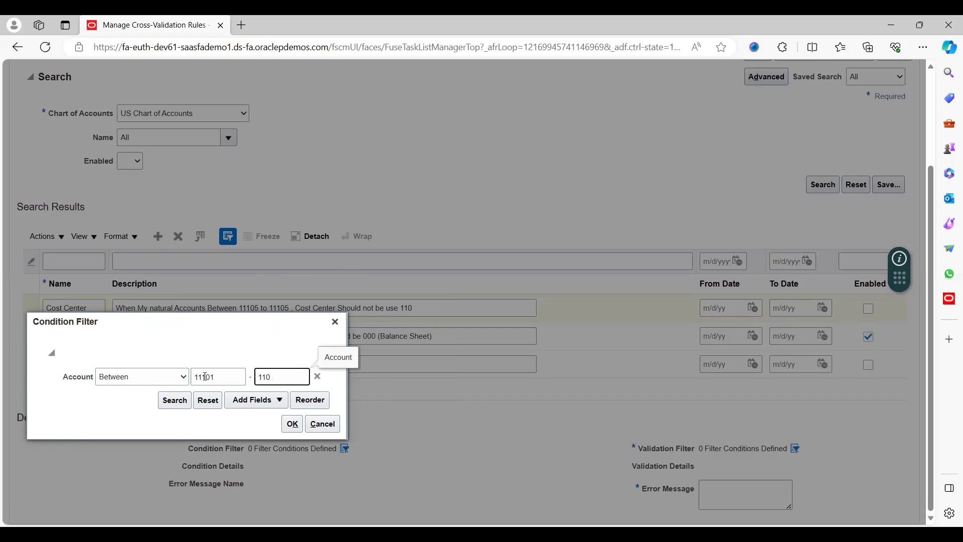
{"action": "key", "text": "BackSpace"}
{"action": "type", "text": "105"}
{"action": "left_click", "coordinate": [293, 427]}
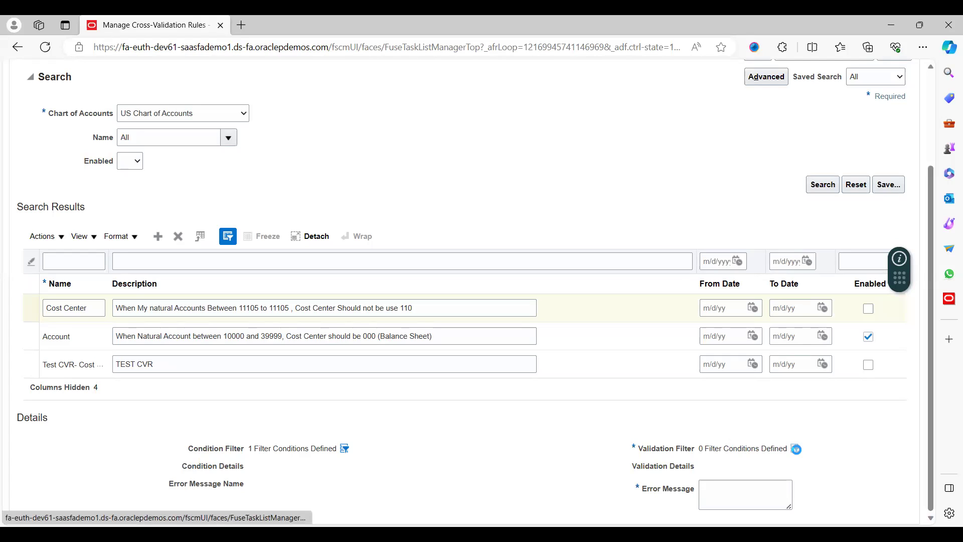
Open the rule's Validation Filter and bring up the list of fields to add.
{"action": "left_click", "coordinate": [797, 449]}
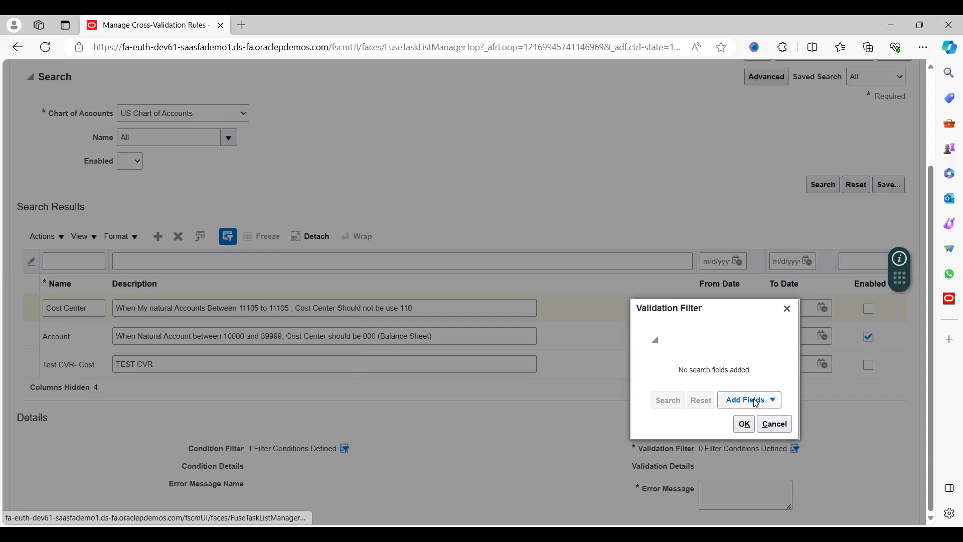
{"action": "left_click", "coordinate": [756, 402]}
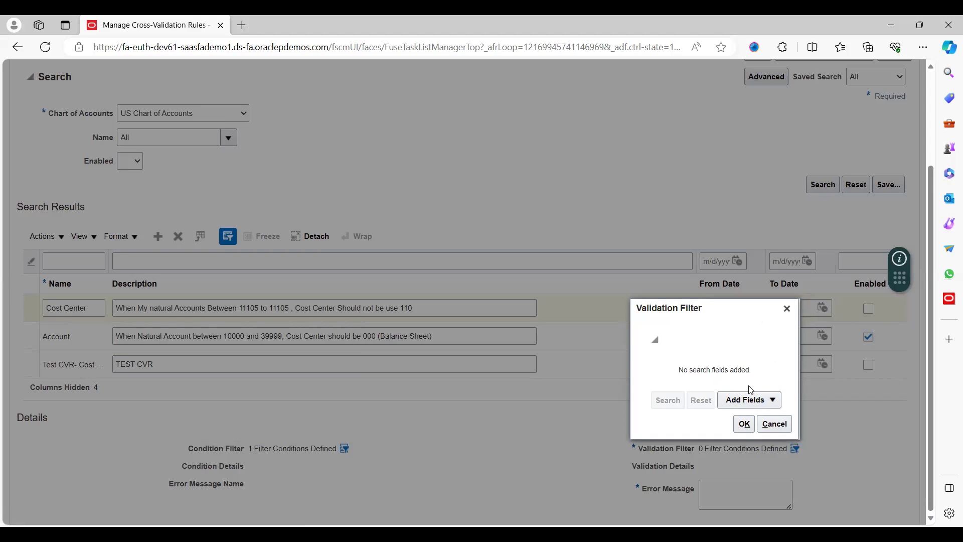
Pick cost center 110 CEO as the validation value and confirm the filter.
{"action": "left_click", "coordinate": [723, 380]}
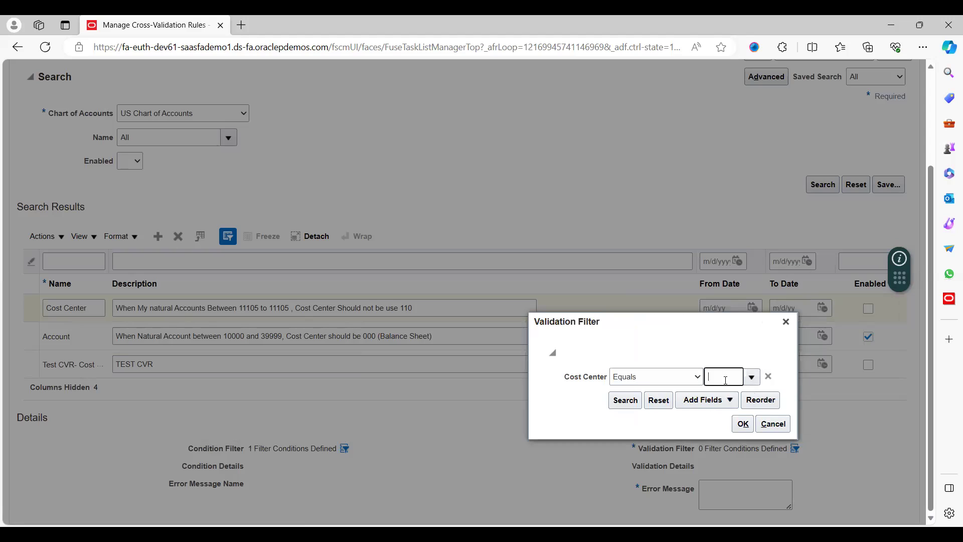
{"action": "left_click", "coordinate": [751, 377]}
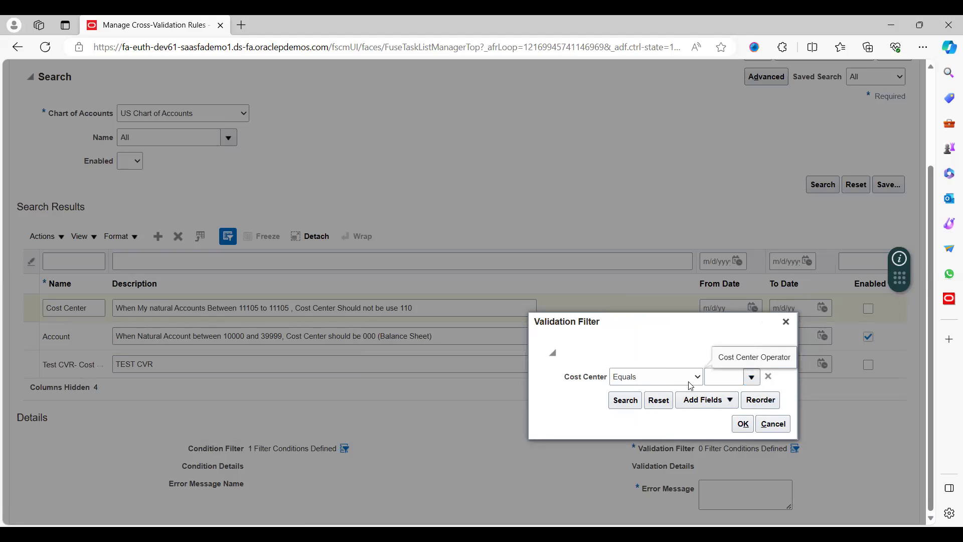
{"action": "left_click", "coordinate": [739, 375]}
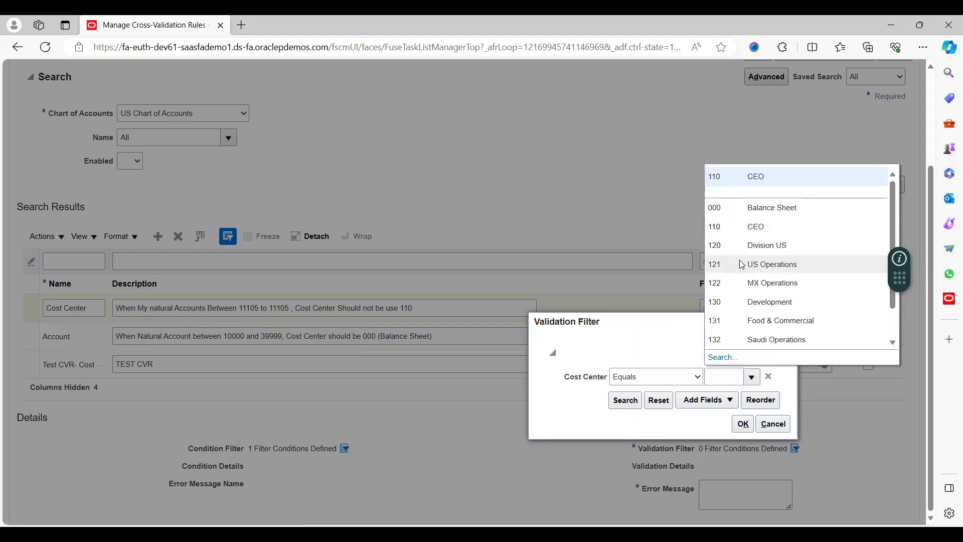
{"action": "left_click", "coordinate": [753, 178]}
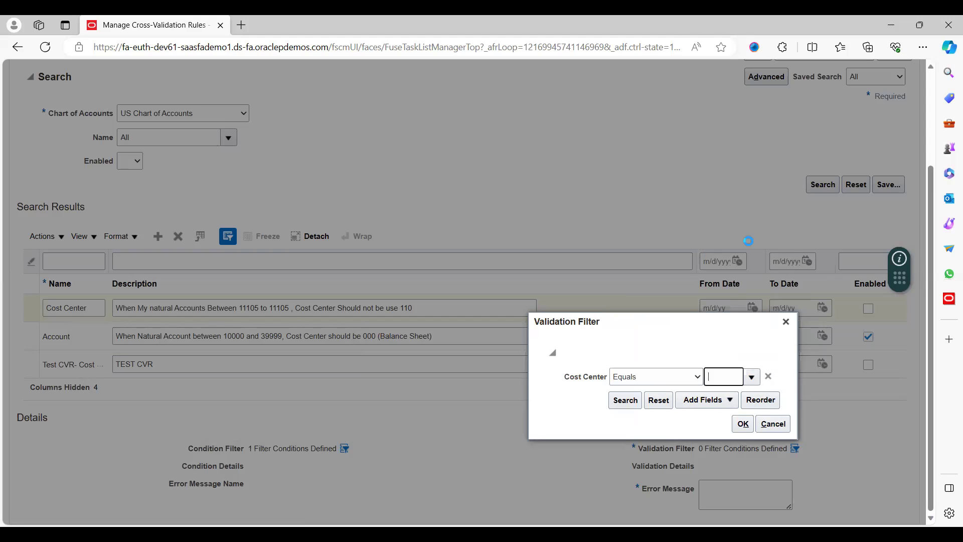
{"action": "left_click", "coordinate": [743, 424]}
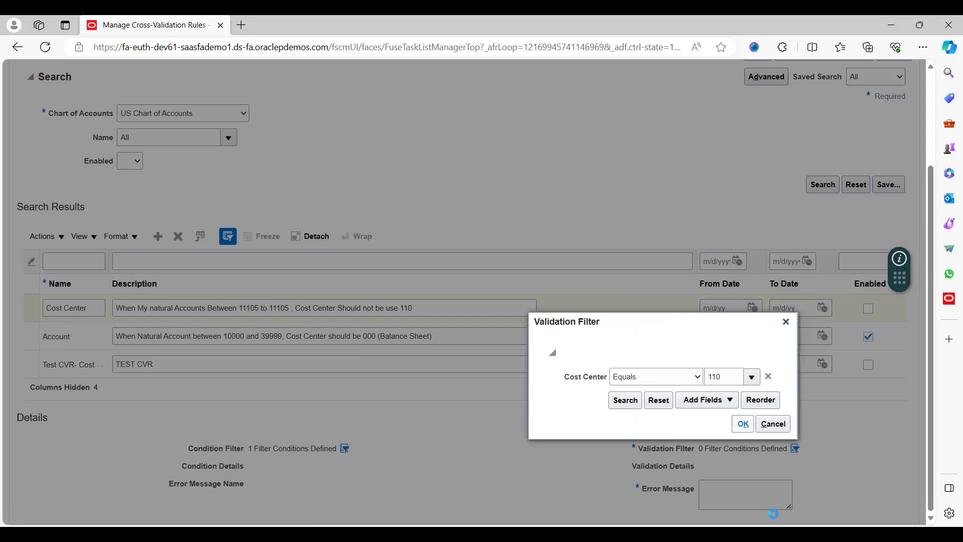
Enter the error message 'this Code Combination Cant be created.', fixing typos.
{"action": "left_click", "coordinate": [735, 495]}
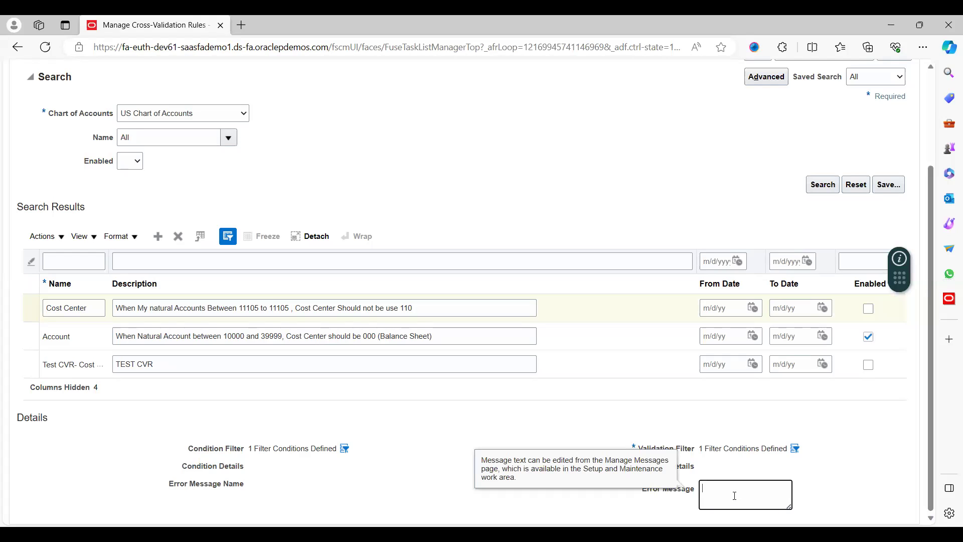
{"action": "type", "text": "this Co"}
{"action": "type", "text": "d"}
{"action": "type", "text": "e Com"}
{"action": "type", "text": "binatin"}
{"action": "type", "text": "io"}
{"action": "type", "text": "n C"}
{"action": "type", "text": "ant"}
{"action": "type", "text": "b"}
{"action": "key", "text": "BackSpace"}
{"action": "type", "text": "be created"}
{"action": "key", "text": "BackSpace"}
{"action": "type", "text": "."}
{"action": "scroll", "coordinate": [936, 121], "scroll_direction": "up", "scroll_amount": 3}
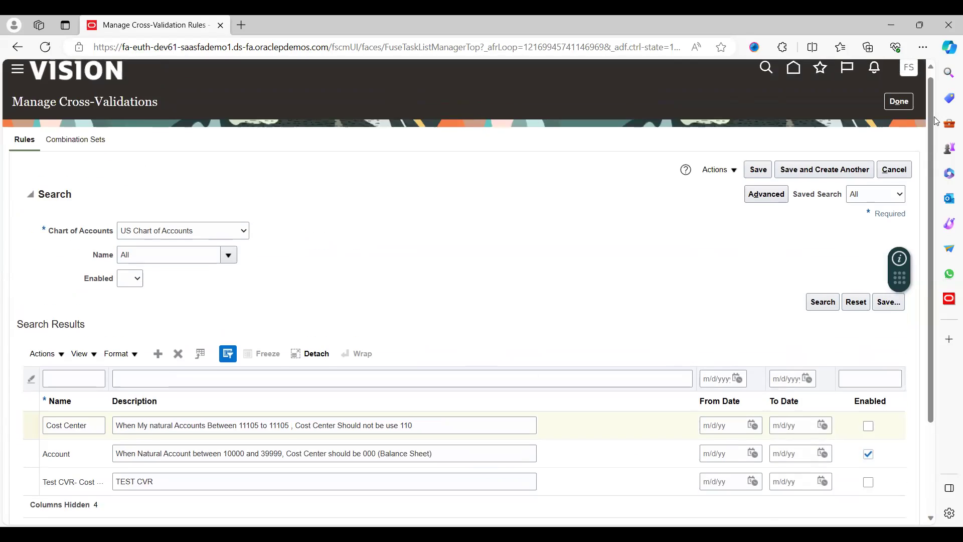
Save the rule, tick Enabled on the Cost Center row, save again, and click Done.
{"action": "left_click", "coordinate": [758, 177]}
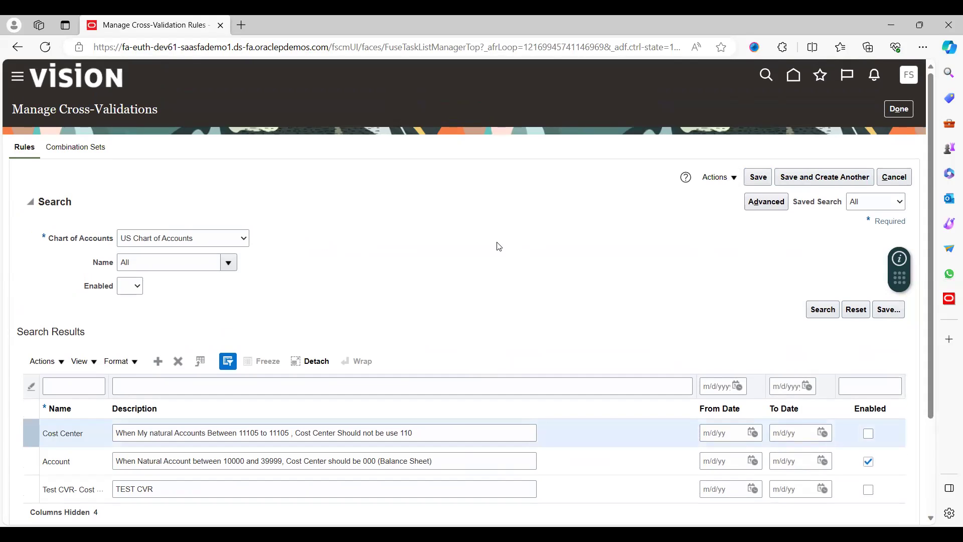
{"action": "scroll", "coordinate": [499, 247], "scroll_direction": "down", "scroll_amount": 3}
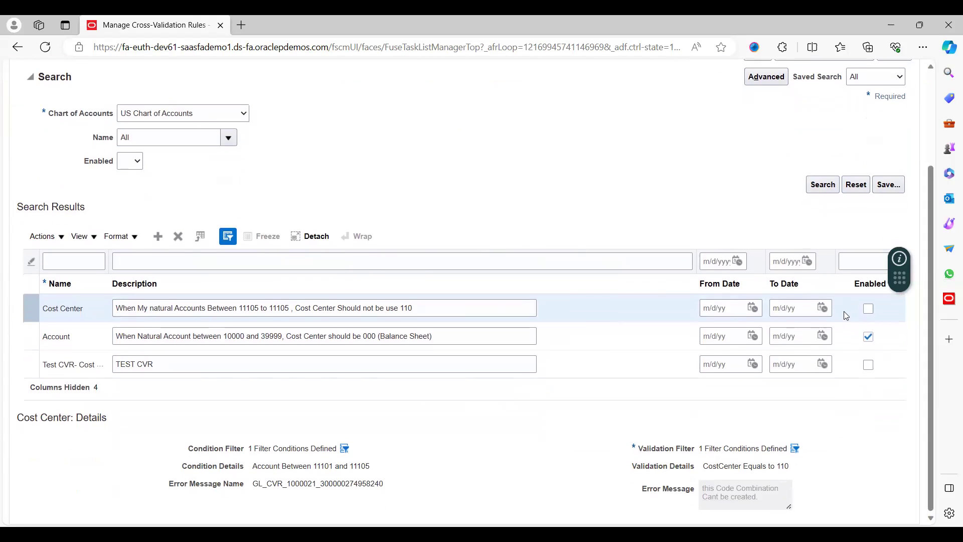
{"action": "left_click", "coordinate": [870, 310]}
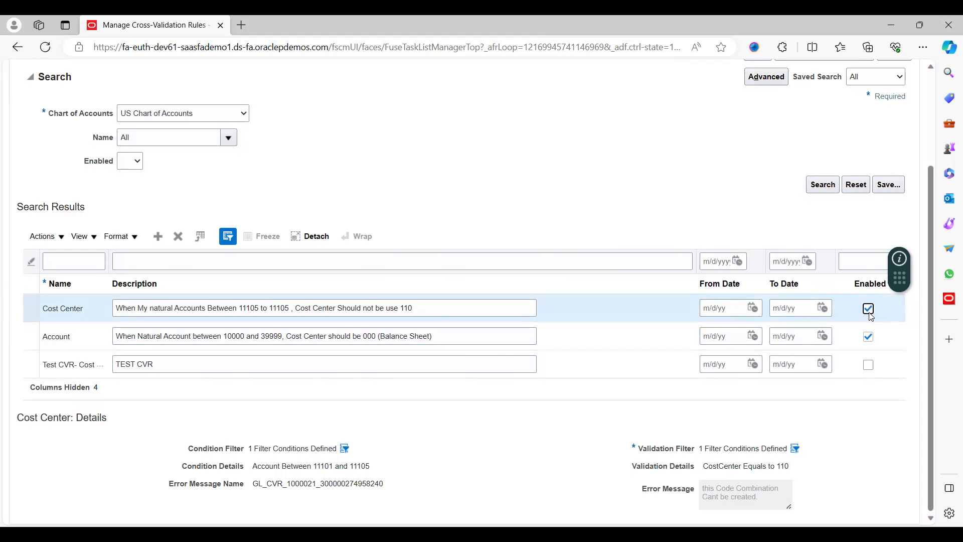
{"action": "scroll", "coordinate": [928, 114], "scroll_direction": "up", "scroll_amount": 3}
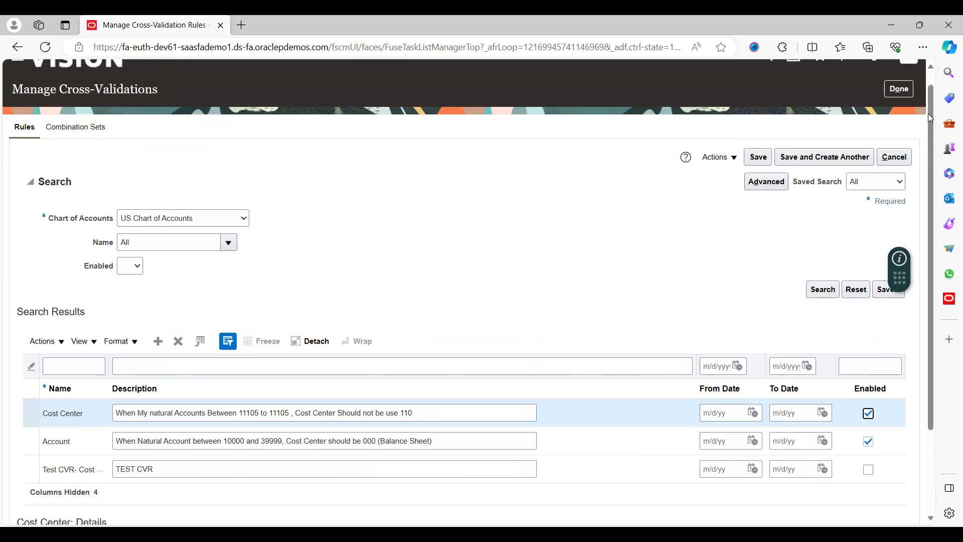
{"action": "left_click", "coordinate": [766, 177]}
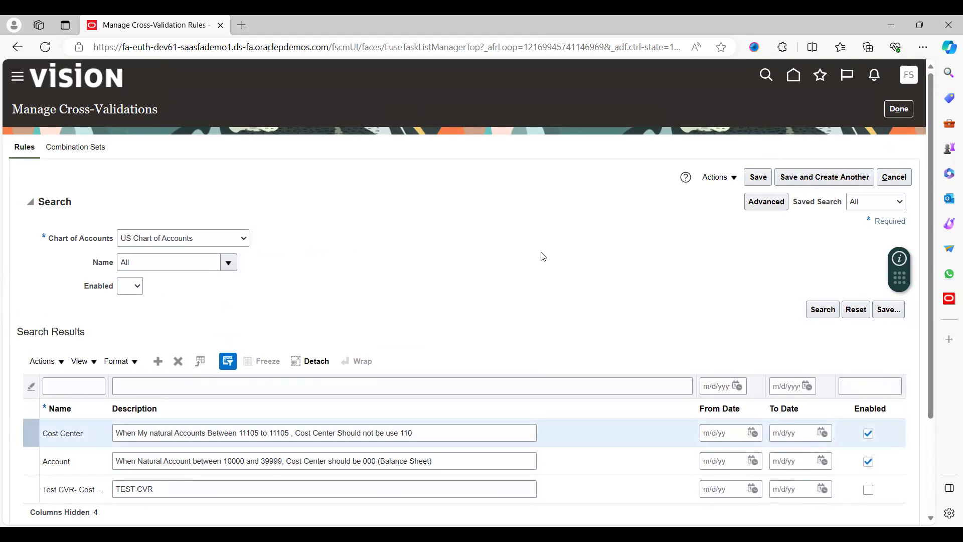
{"action": "scroll", "coordinate": [542, 257], "scroll_direction": "down", "scroll_amount": 2}
{"action": "scroll", "coordinate": [543, 257], "scroll_direction": "up", "scroll_amount": 2}
{"action": "left_click", "coordinate": [898, 111]}
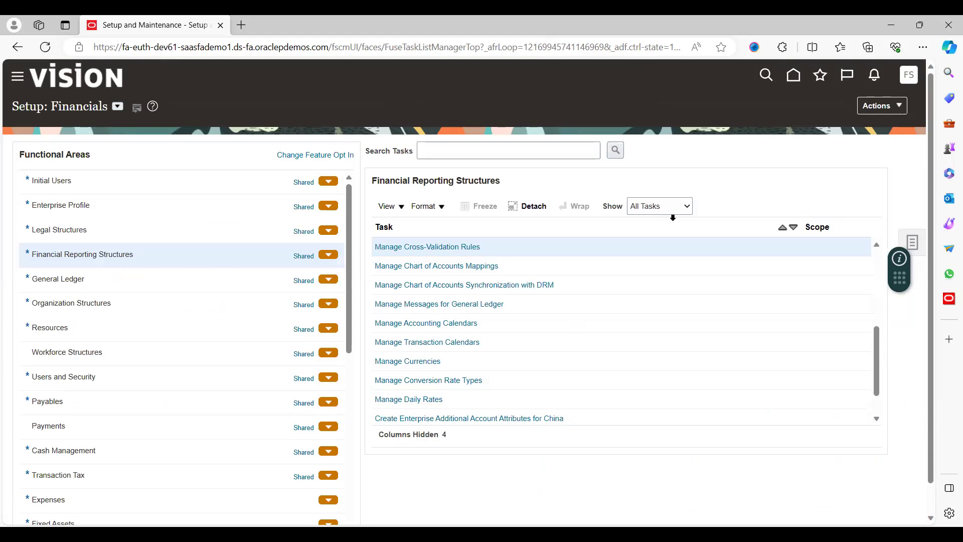
Sign out from the user menu and sign back in to the Sales home page.
{"action": "left_click", "coordinate": [911, 78]}
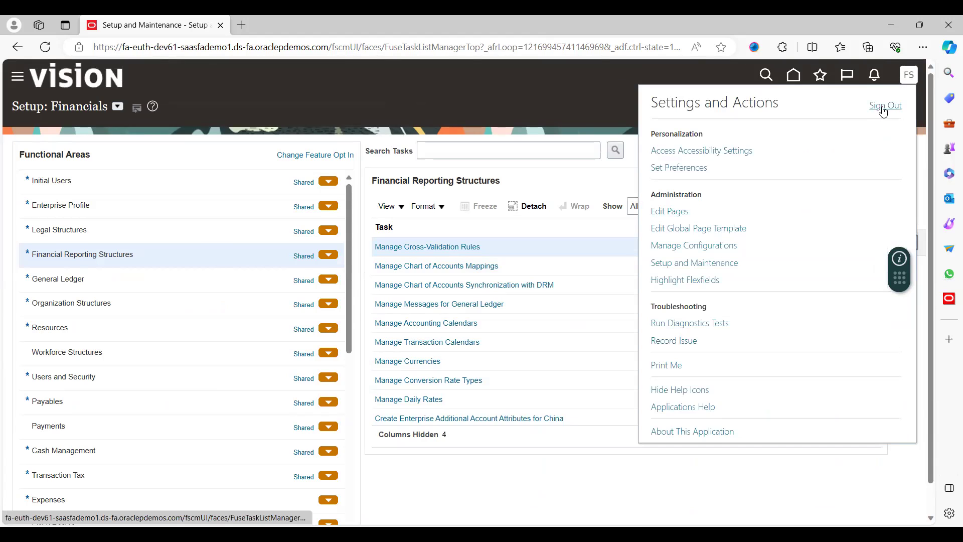
{"action": "left_click", "coordinate": [879, 111]}
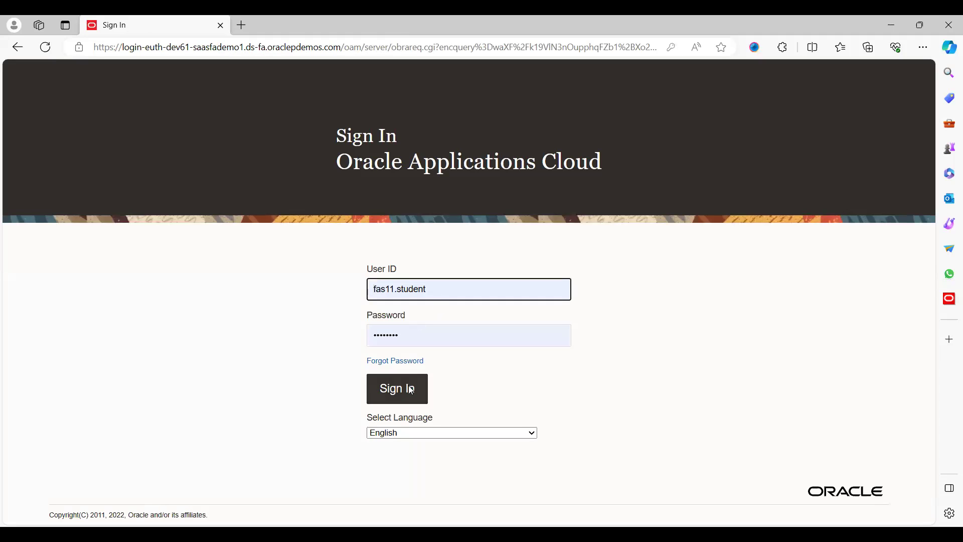
{"action": "left_click", "coordinate": [411, 390]}
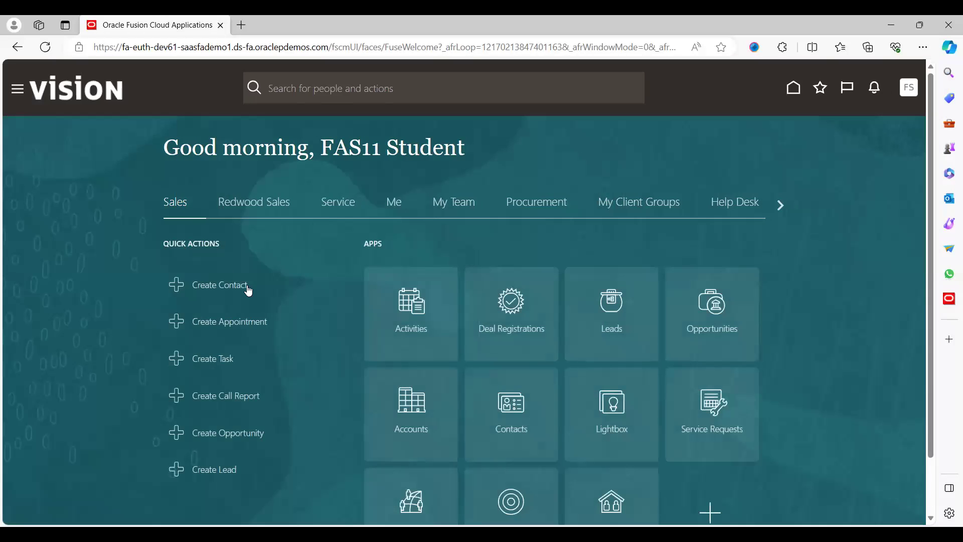
Switch to the General Accounting area and start a new journal from the Journals tasks.
{"action": "left_click", "coordinate": [781, 205]}
{"action": "left_click", "coordinate": [782, 203]}
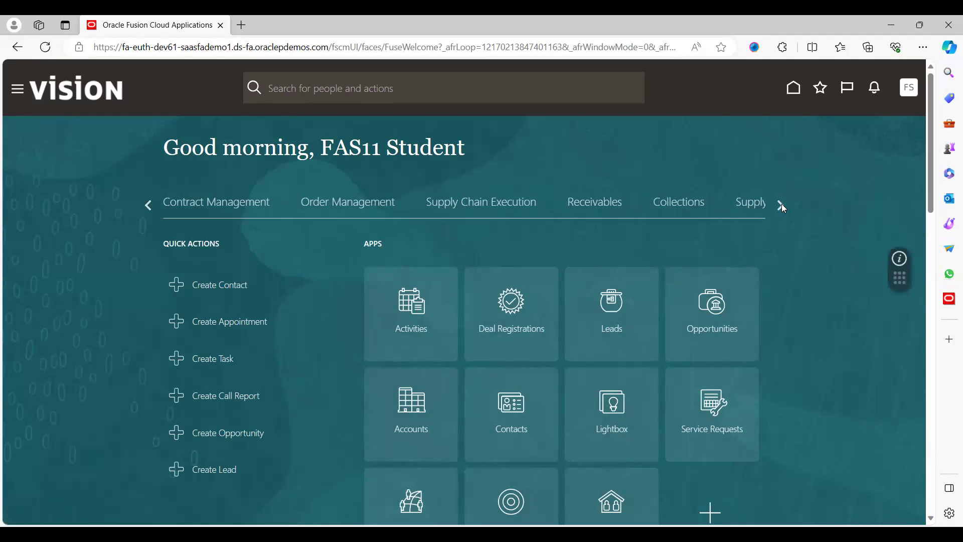
{"action": "left_click", "coordinate": [781, 204]}
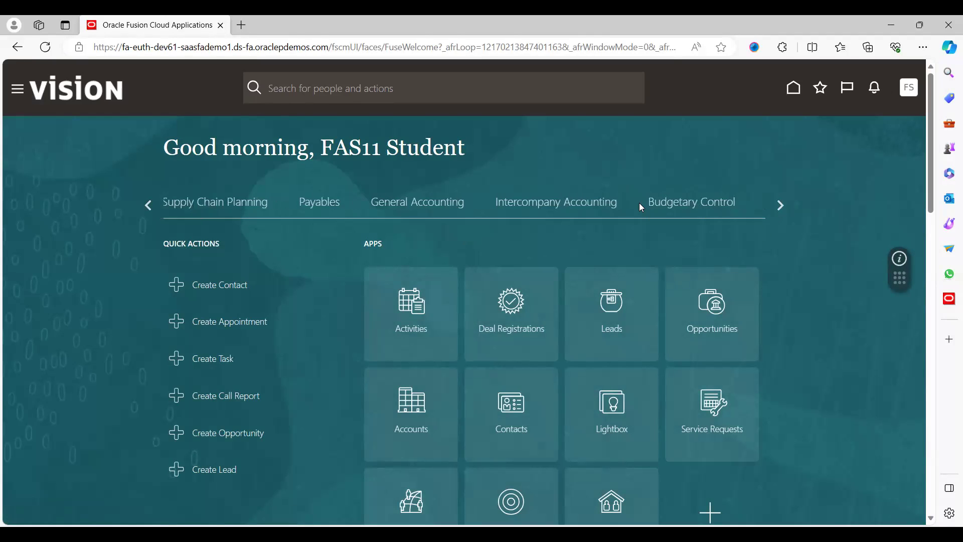
{"action": "left_click", "coordinate": [442, 206]}
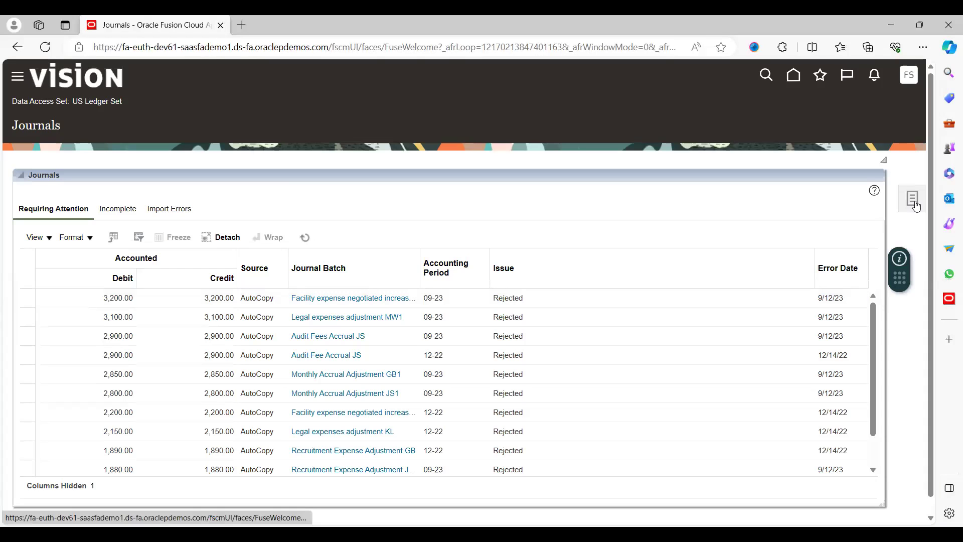
{"action": "left_click", "coordinate": [916, 206]}
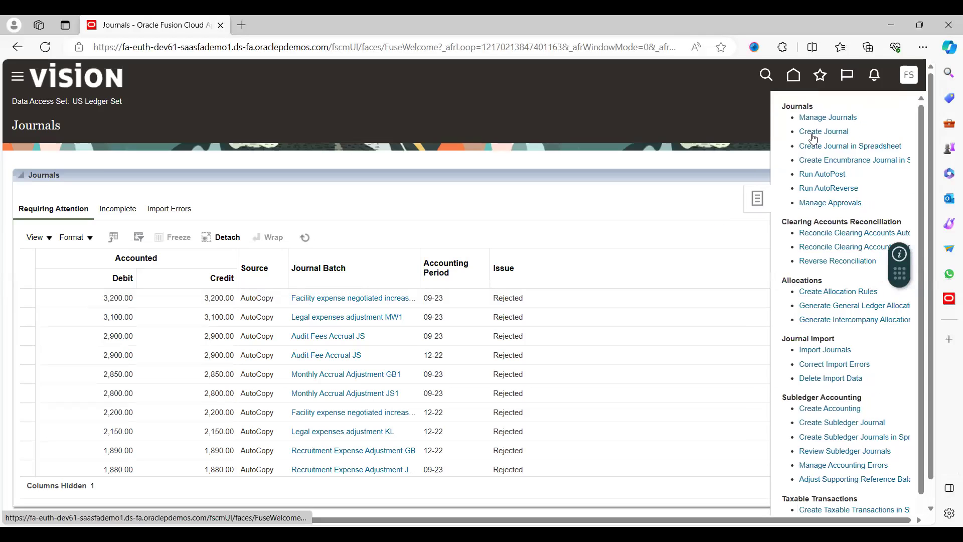
{"action": "left_click", "coordinate": [826, 132]}
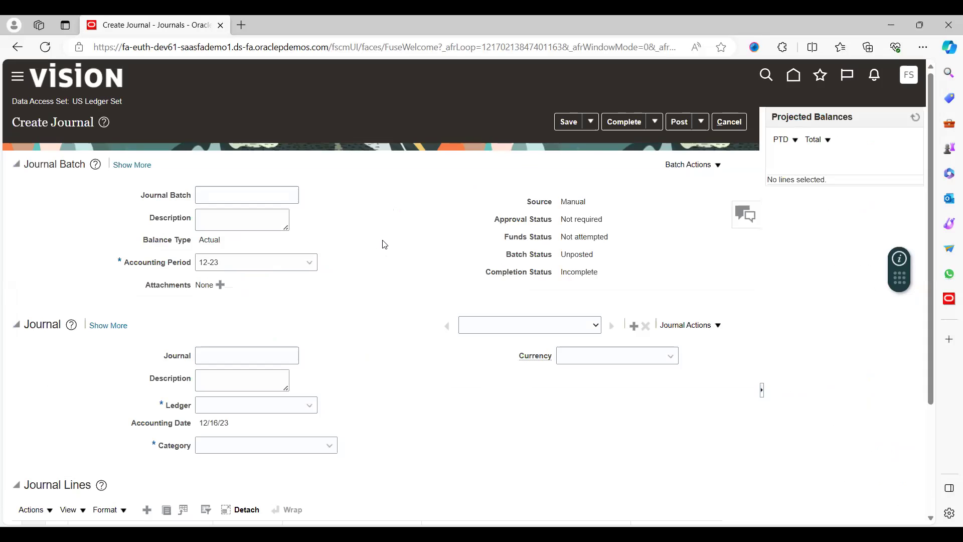
Name the journal batch 'Test Journal- Dec'.
{"action": "left_click", "coordinate": [237, 202]}
{"action": "type", "text": "Test Journal"}
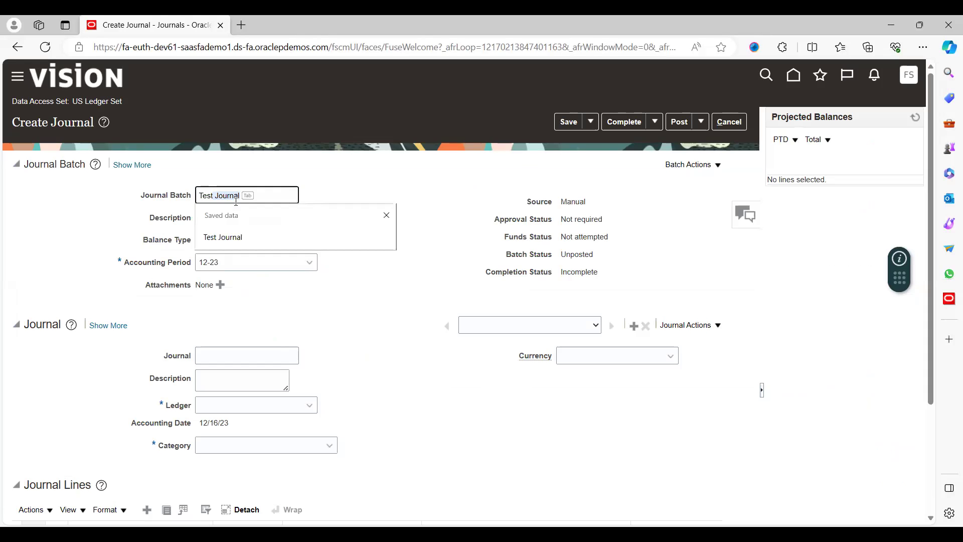
{"action": "key", "text": "Tab"}
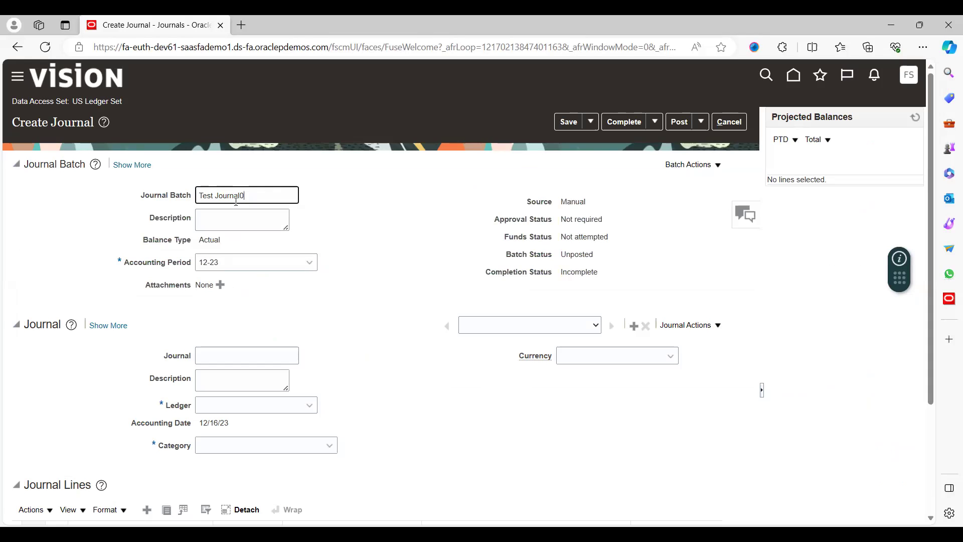
{"action": "key", "text": "BackSpace"}
{"action": "type", "text": "- Dec"}
{"action": "key", "text": "Tab"}
{"action": "key", "text": "Tab"}
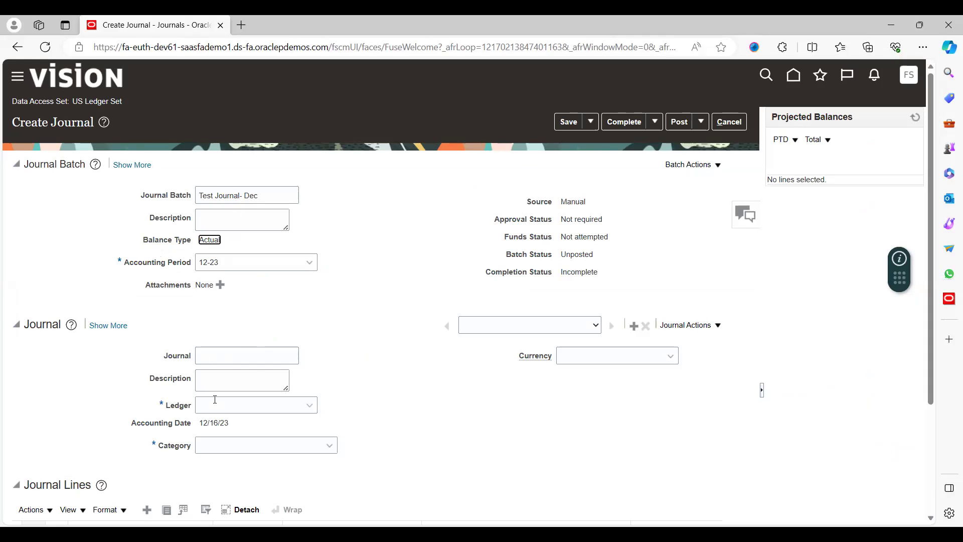
Set the ledger to US Primary Ledger and the category to Adjustment.
{"action": "left_click", "coordinate": [230, 410]}
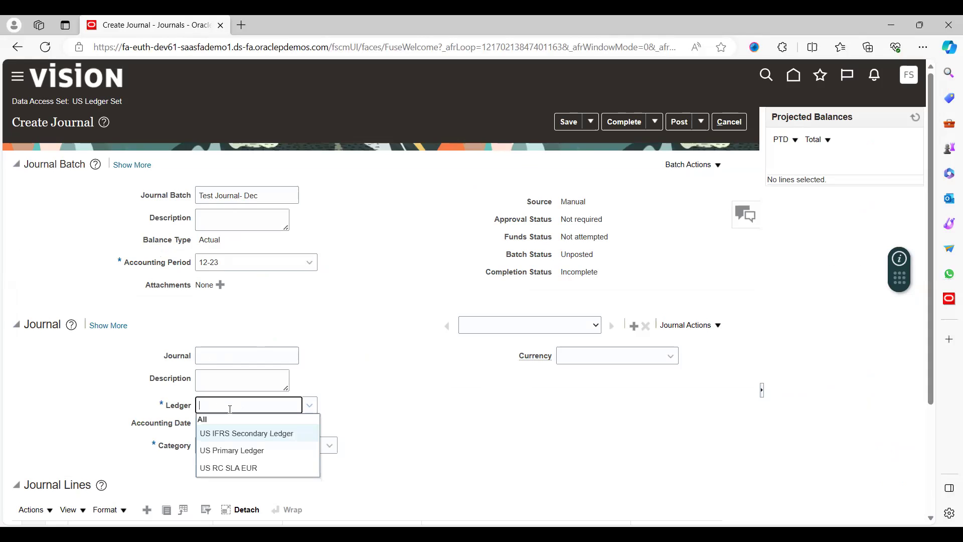
{"action": "left_click", "coordinate": [227, 451]}
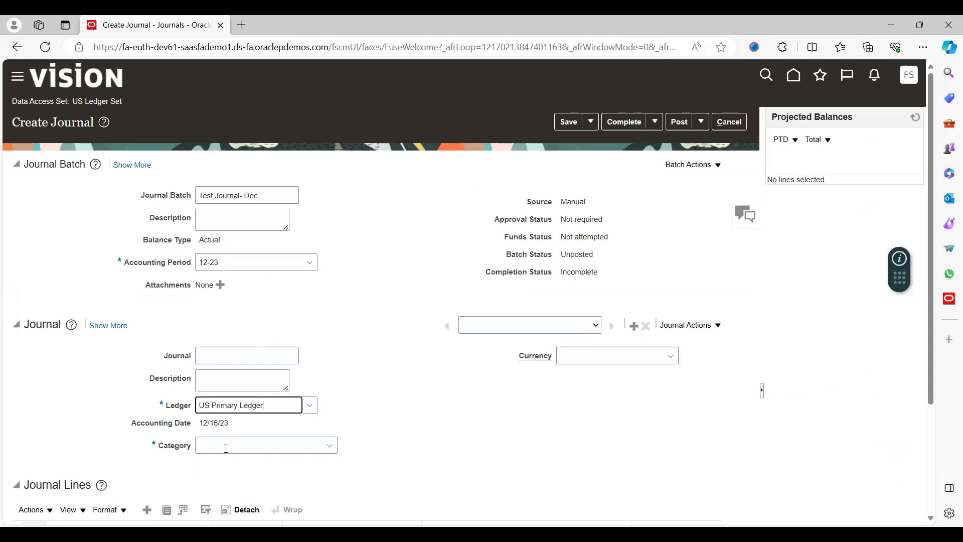
{"action": "left_click", "coordinate": [222, 446]}
{"action": "type", "text": "a"}
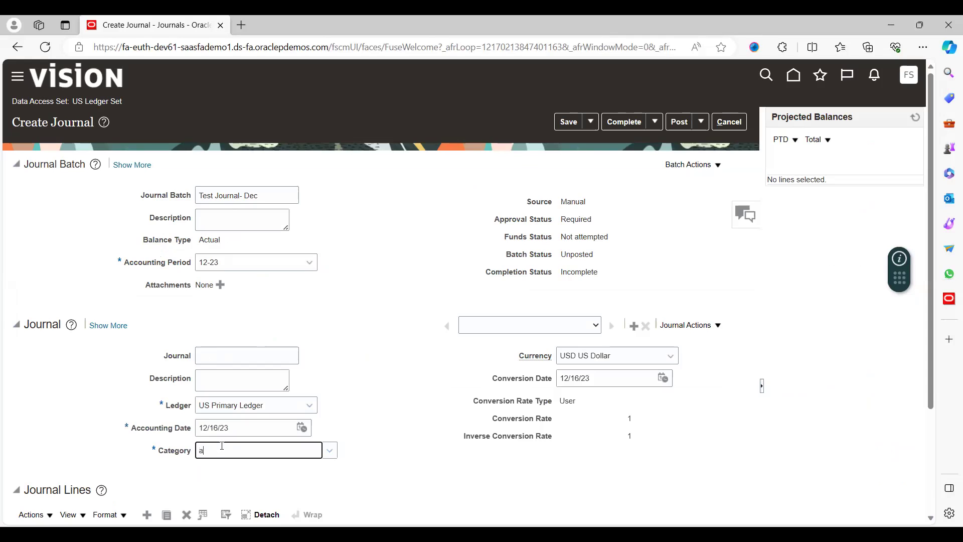
{"action": "type", "text": "d"}
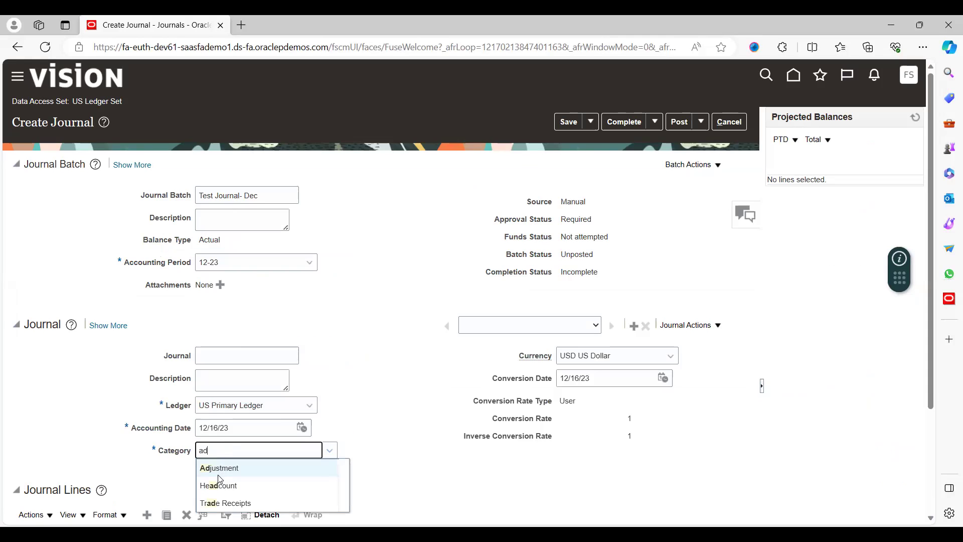
{"action": "left_click", "coordinate": [219, 471]}
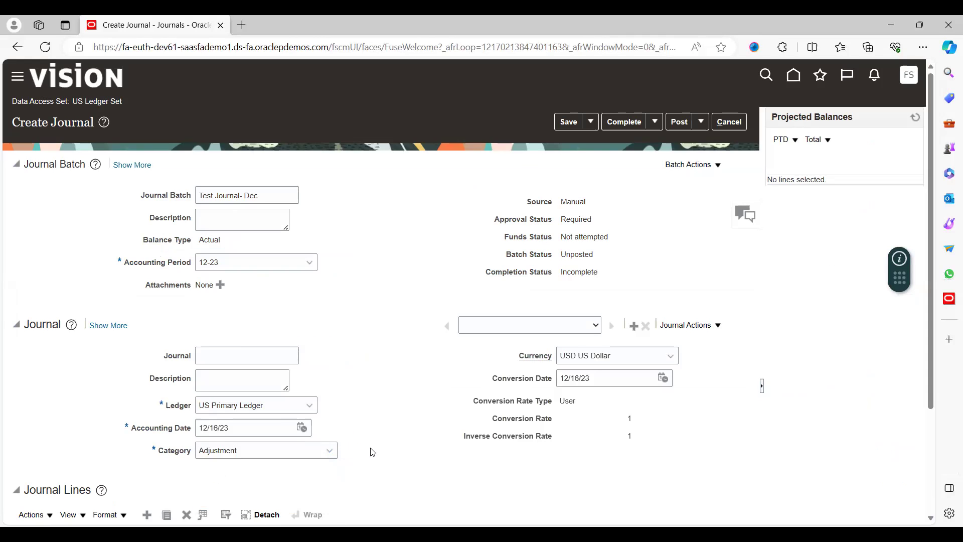
{"action": "scroll", "coordinate": [372, 452], "scroll_direction": "down", "scroll_amount": 3}
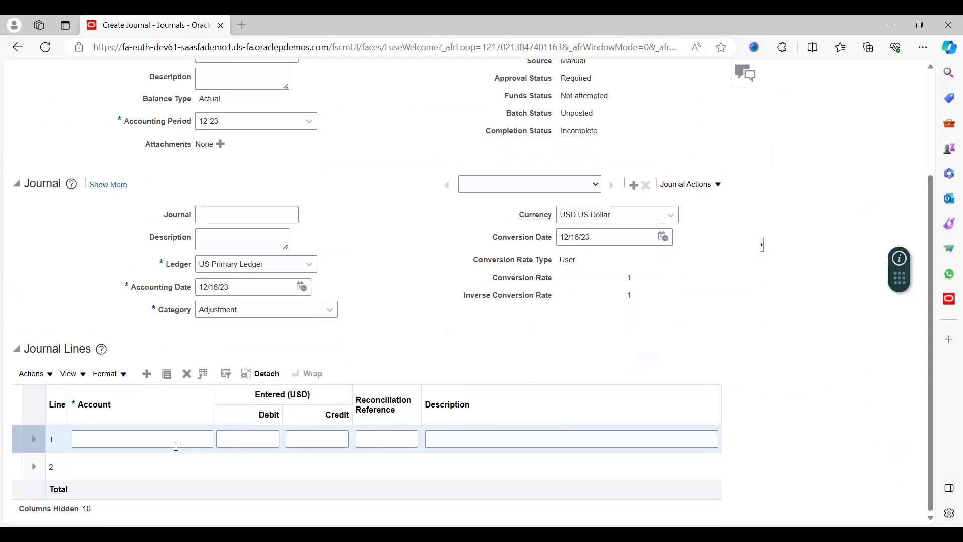
Give line 1 account 11101 with cost center 110 and submit, triggering an invalid-combination error.
{"action": "left_click", "coordinate": [134, 442]}
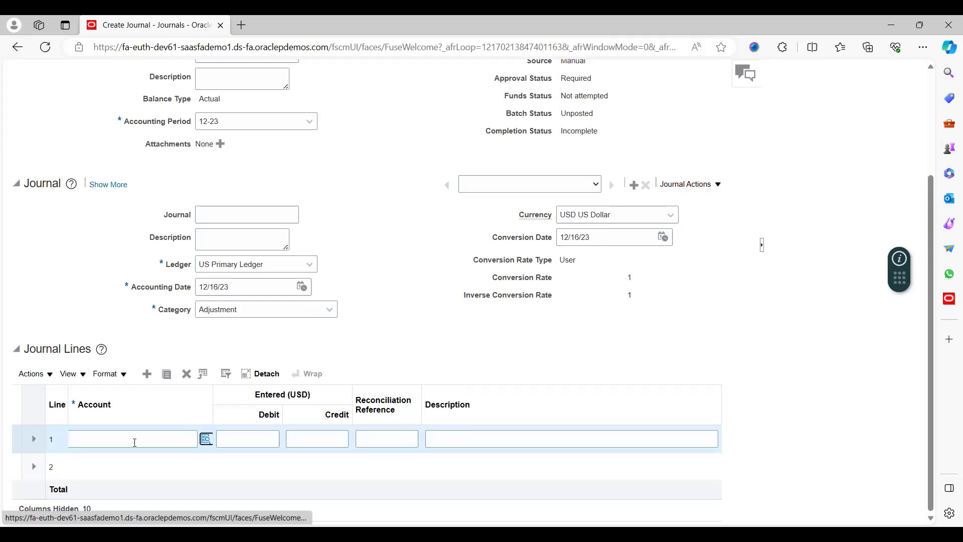
{"action": "left_click", "coordinate": [206, 439]}
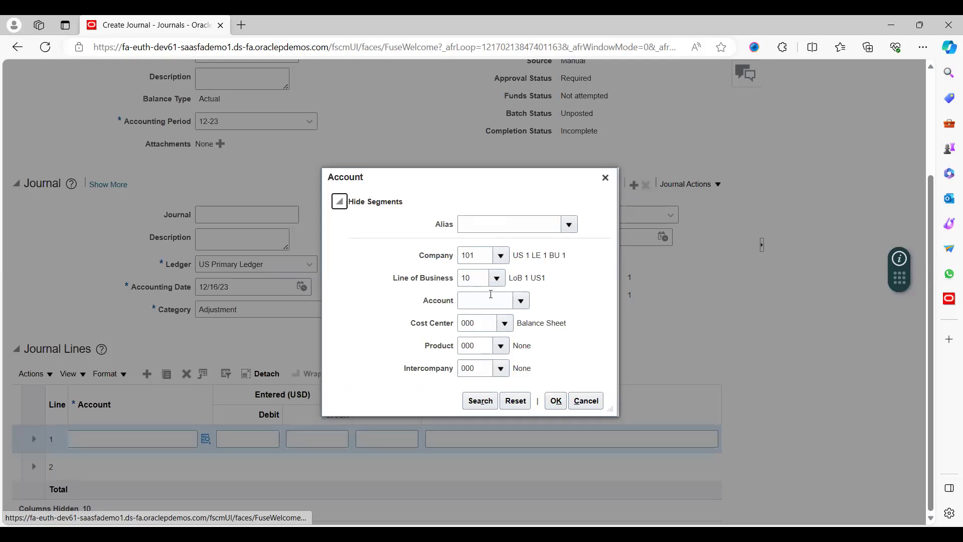
{"action": "left_click", "coordinate": [522, 301]}
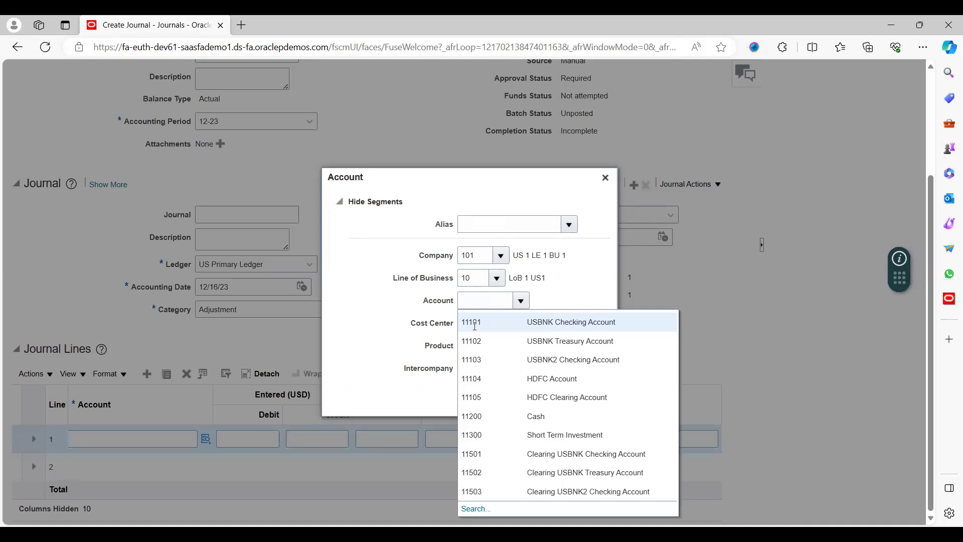
{"action": "left_click", "coordinate": [538, 322]}
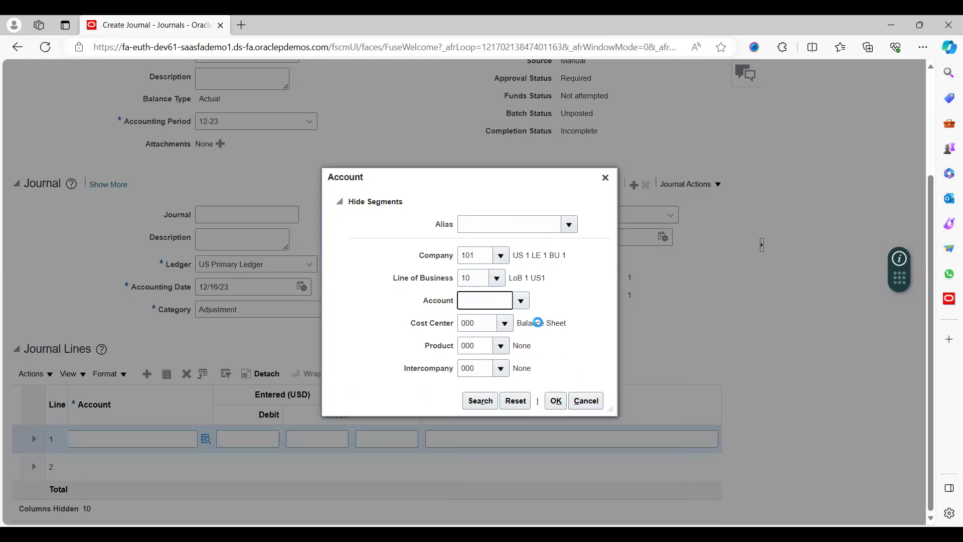
{"action": "left_click", "coordinate": [505, 325]}
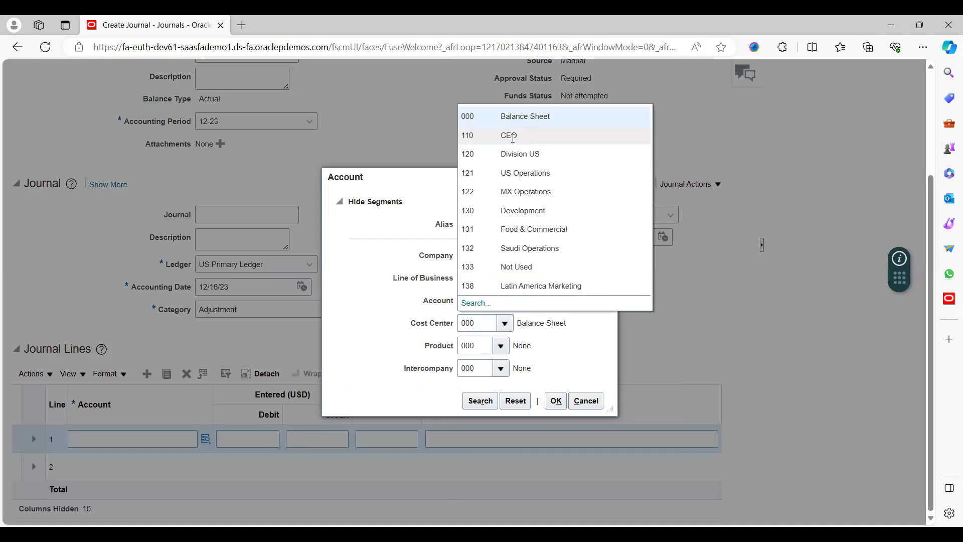
{"action": "left_click", "coordinate": [511, 137]}
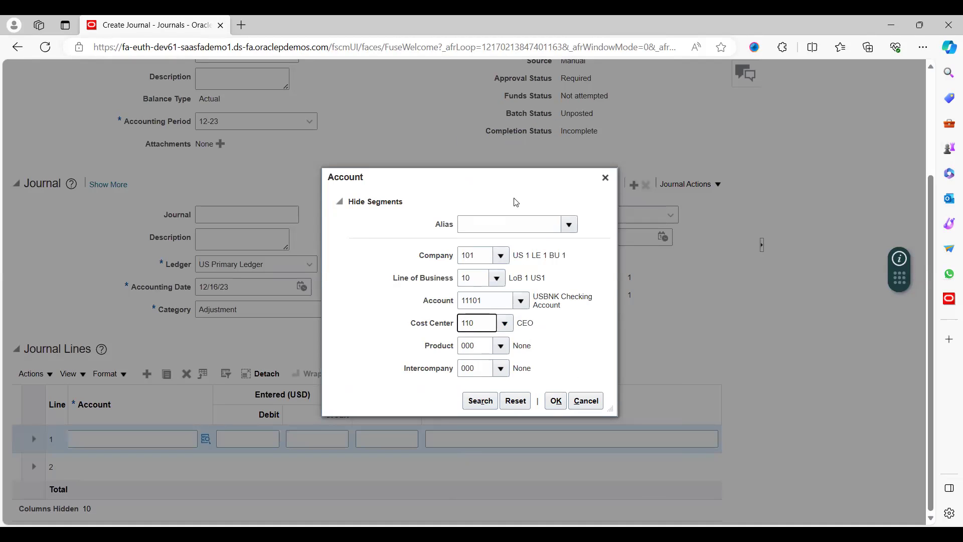
{"action": "left_click", "coordinate": [557, 406]}
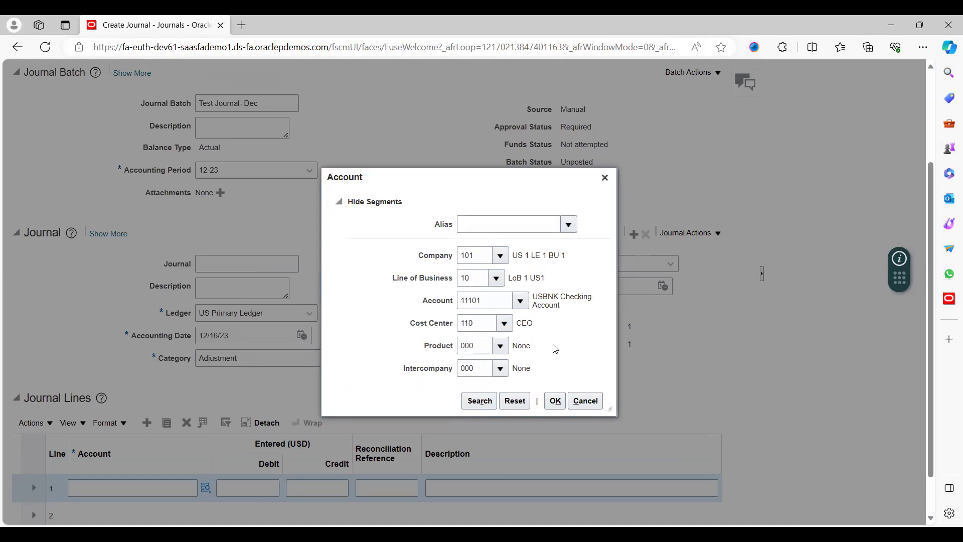
{"action": "left_click", "coordinate": [558, 401]}
{"action": "scroll", "coordinate": [466, 133], "scroll_direction": "up", "scroll_amount": 3}
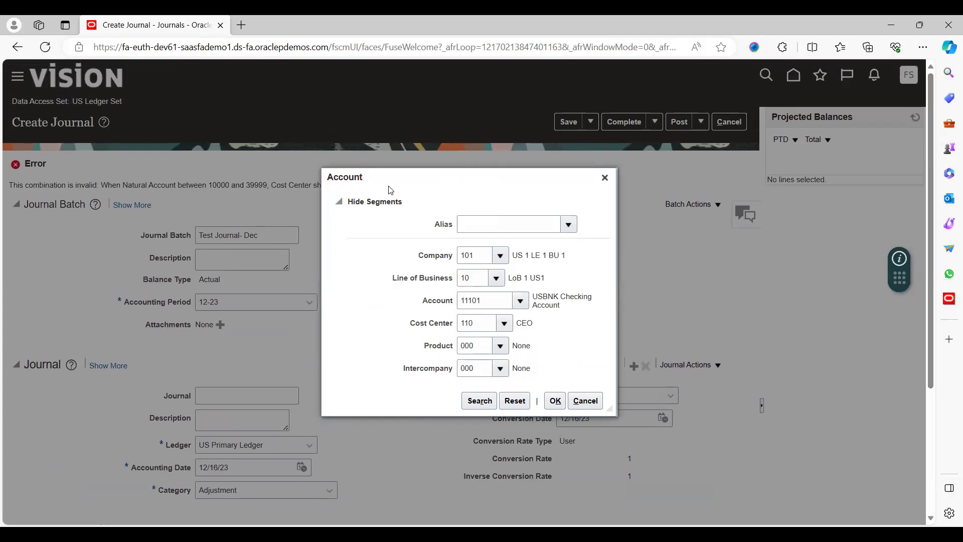
Resubmit the 11101/110 combination to confirm the error, then cancel the Account dialog.
{"action": "right_click", "coordinate": [414, 199]}
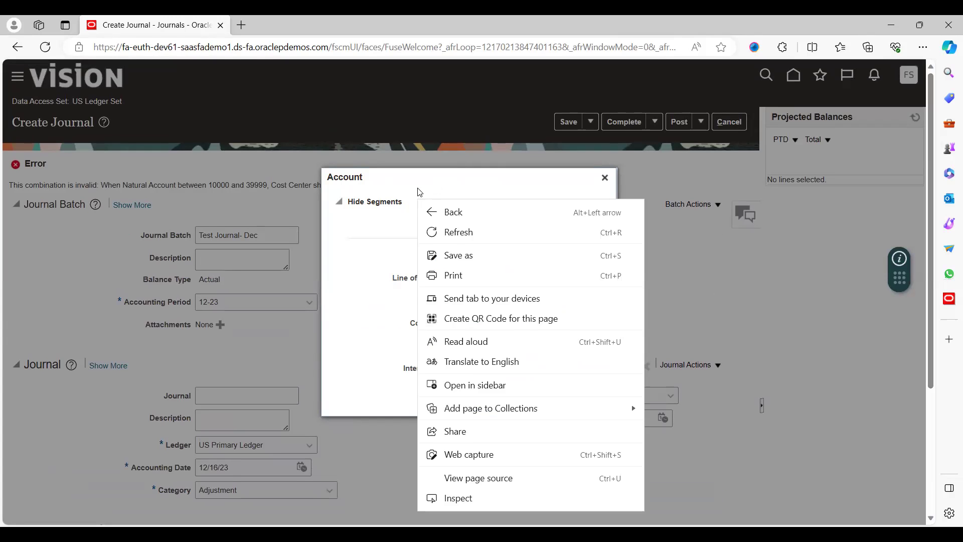
{"action": "left_click", "coordinate": [420, 192]}
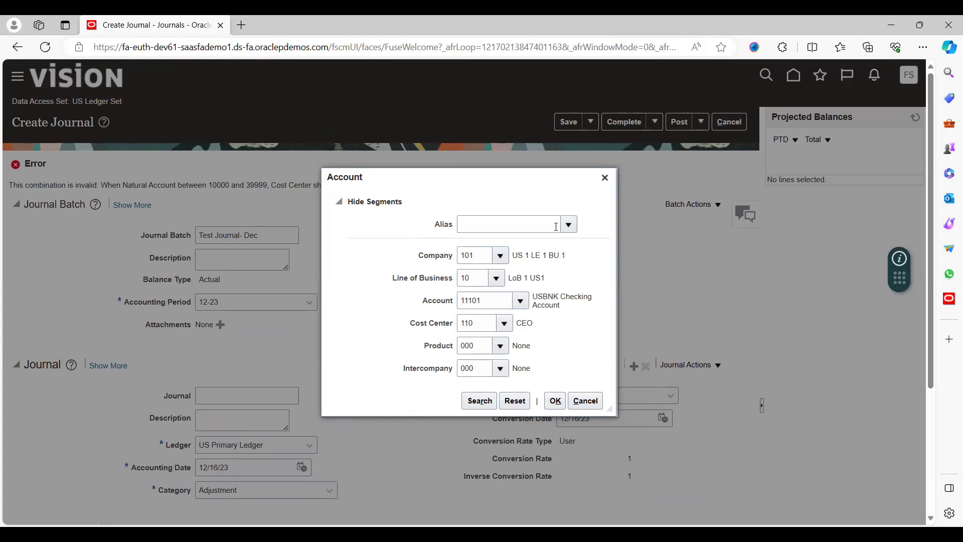
{"action": "right_click", "coordinate": [518, 224]}
{"action": "left_click", "coordinate": [464, 216]}
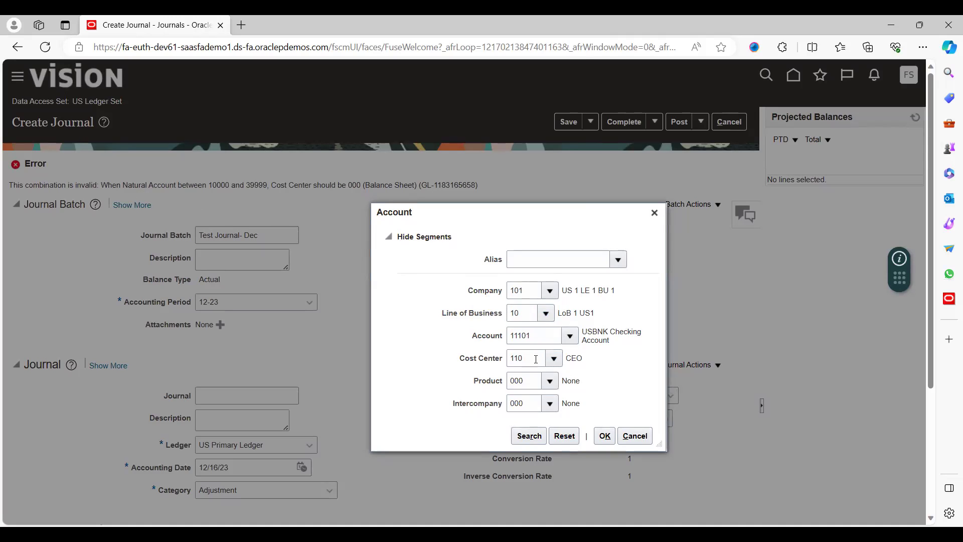
{"action": "left_click", "coordinate": [603, 435]}
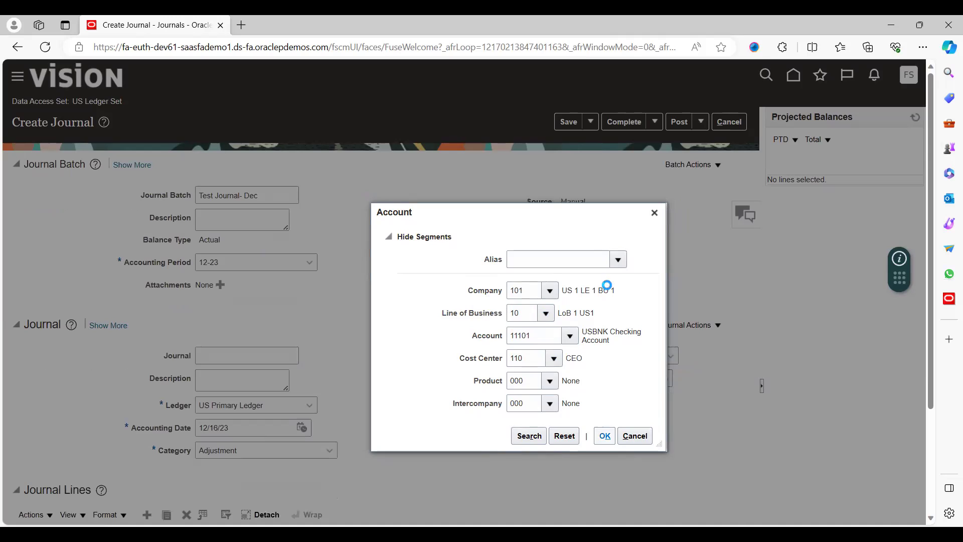
{"action": "left_click", "coordinate": [635, 435]}
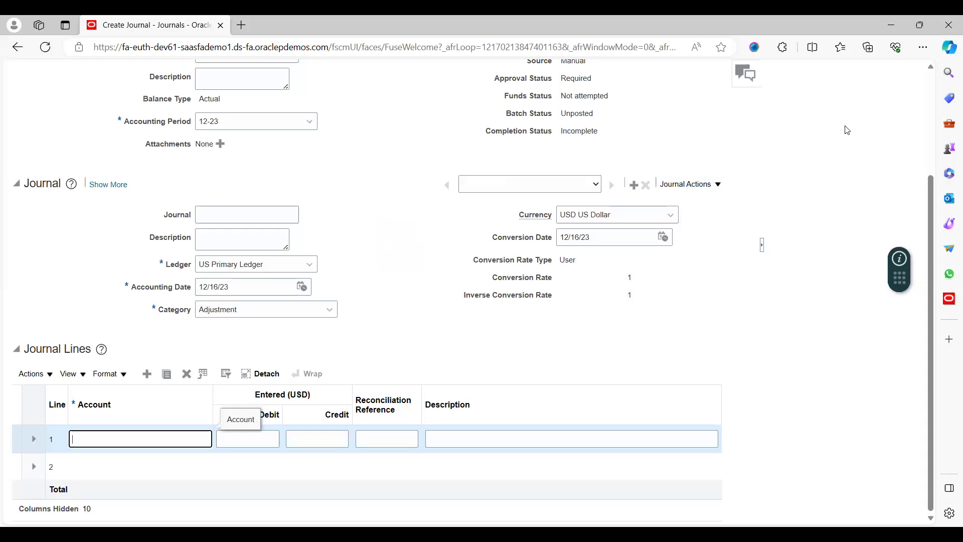
{"action": "scroll", "coordinate": [931, 106], "scroll_direction": "up", "scroll_amount": 3}
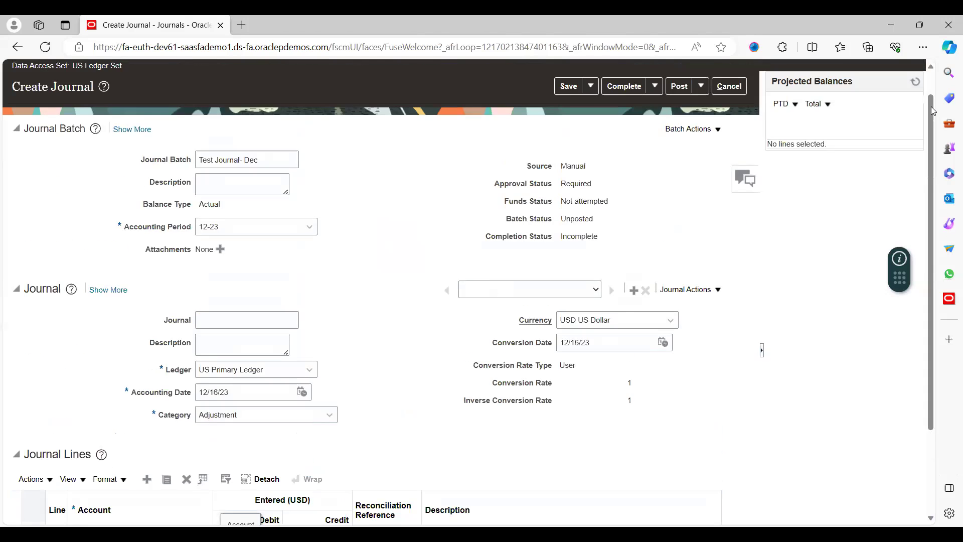